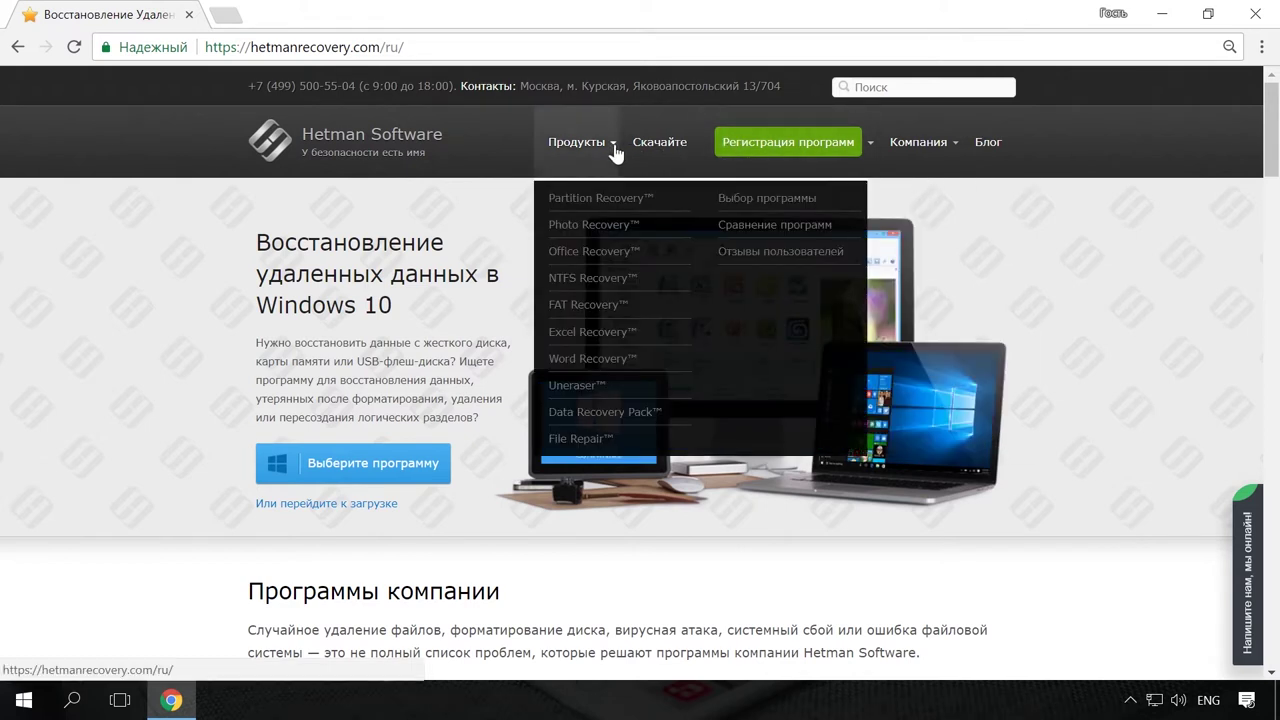
# - Open the Partition Recovery product page and scroll through it
pyautogui.click(629, 204)
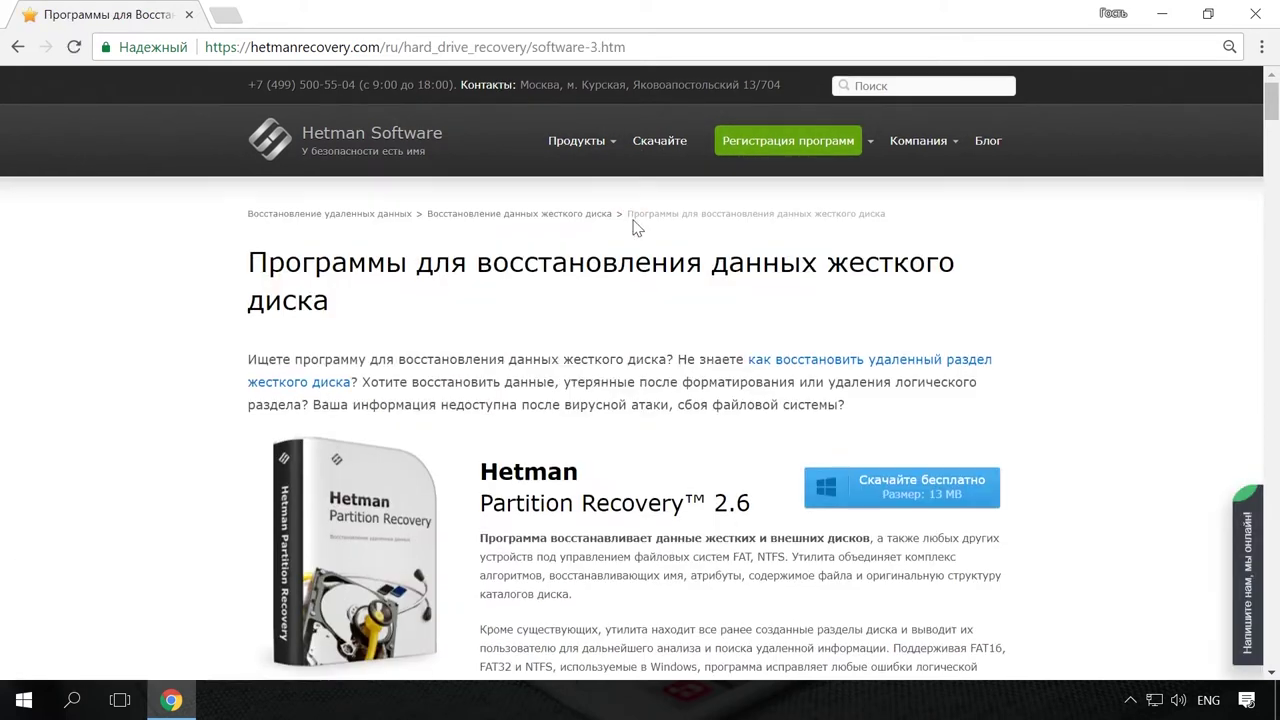
pyautogui.scroll(-1, 634, 229)
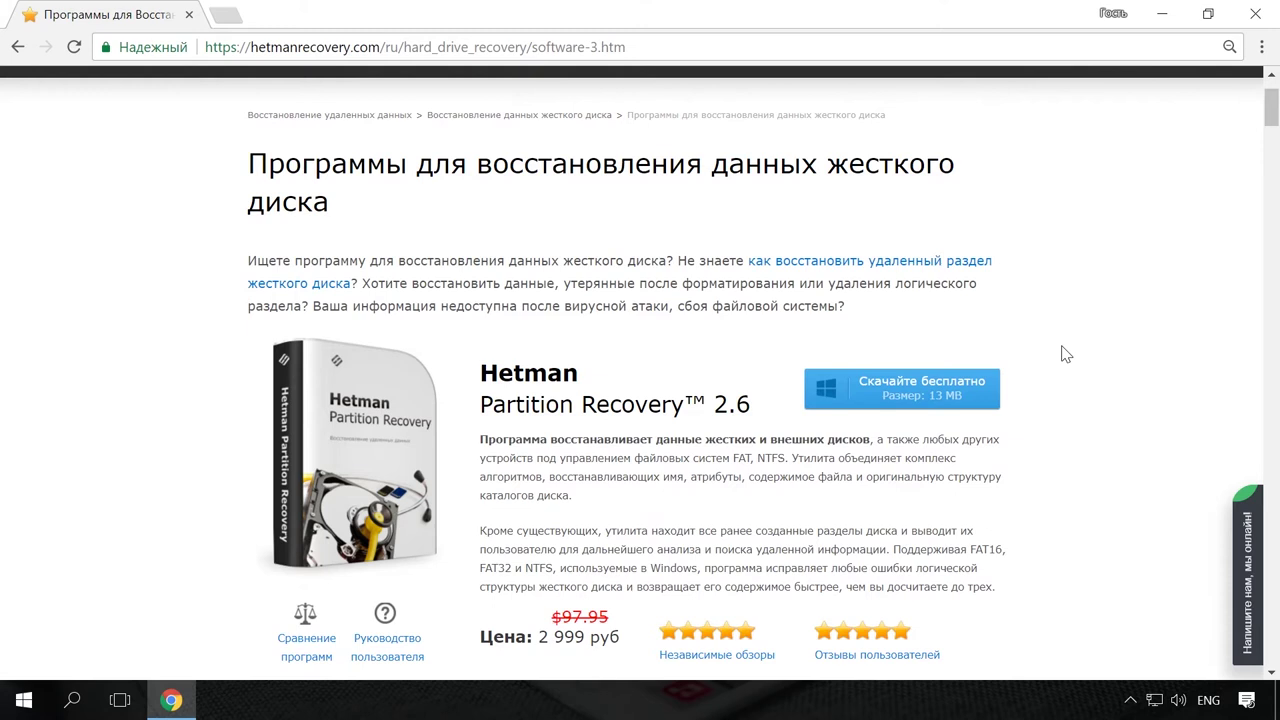
pyautogui.scroll(1, 1065, 354)
# - Go to the Hetman blog and open the article 'Как быстро найти файлы на компьютере с Windows'
pyautogui.click(990, 142)
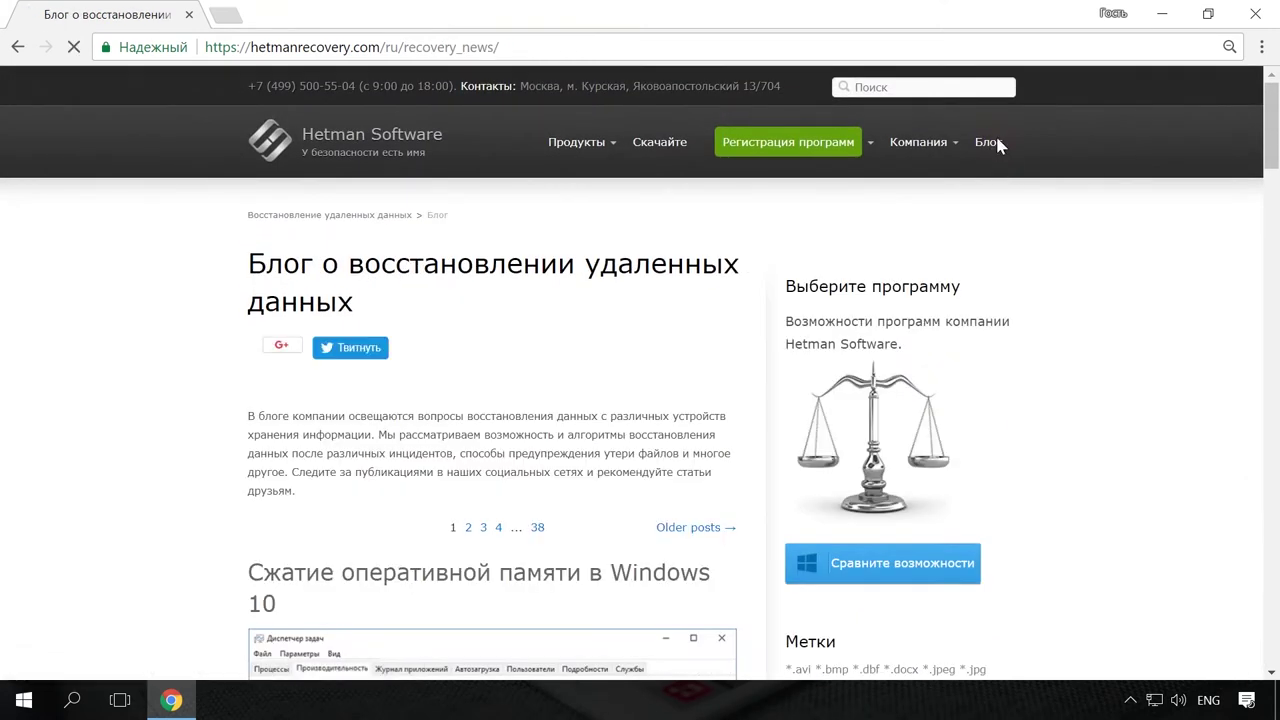
pyautogui.scroll(-1, 1094, 234)
pyautogui.scroll(-3, 1094, 263)
pyautogui.scroll(-4, 1094, 266)
pyautogui.scroll(-2, 1100, 268)
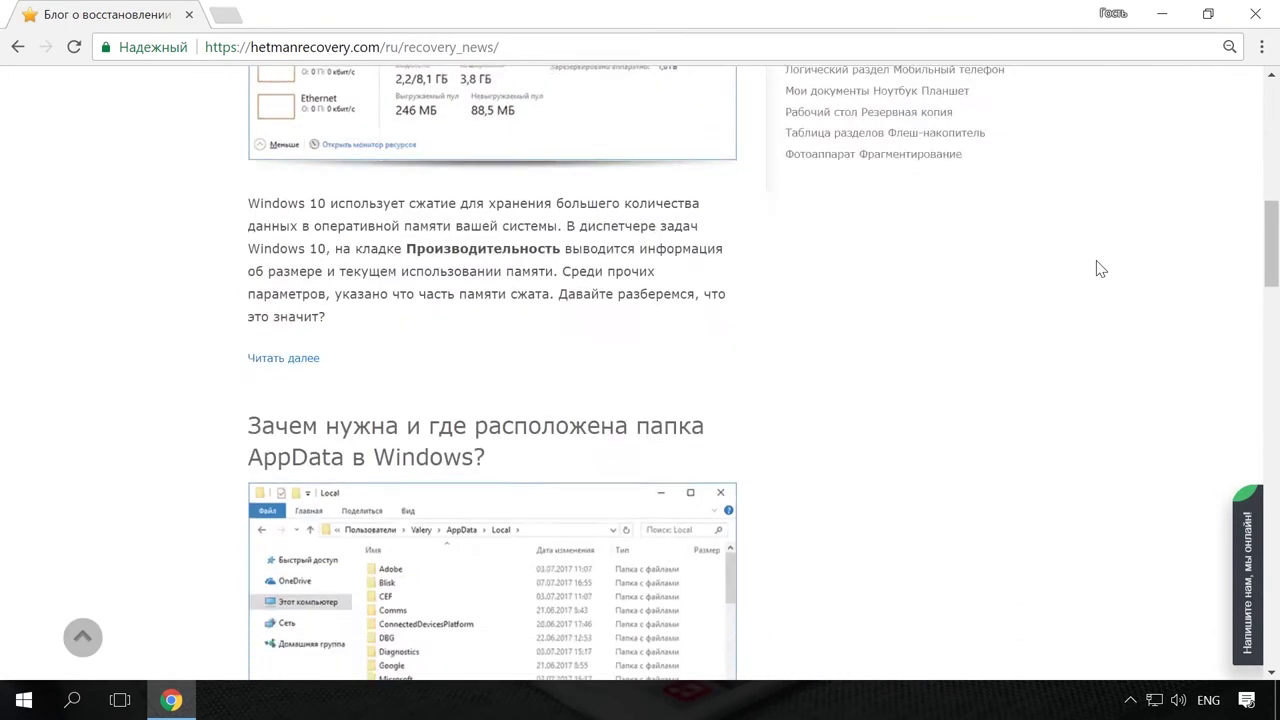
pyautogui.scroll(-3, 1097, 269)
pyautogui.scroll(-5, 1097, 269)
pyautogui.click(686, 330)
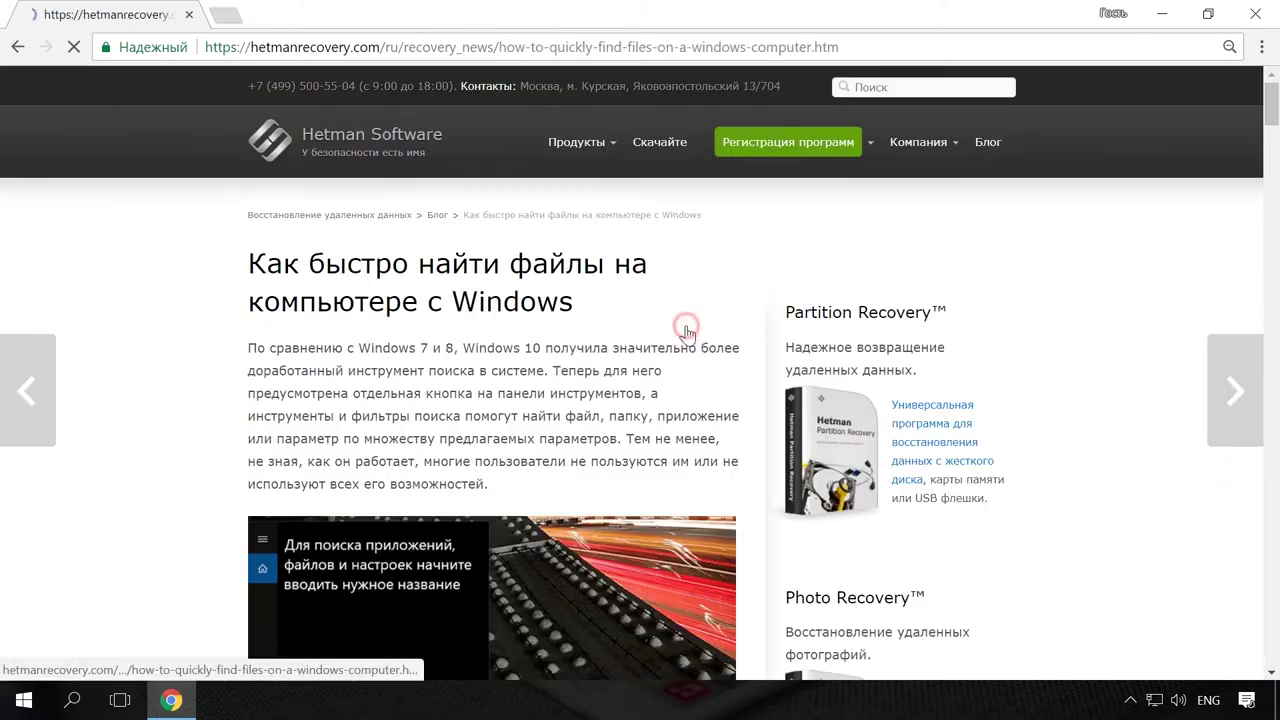
# - Skim the article, then bring up the site's online chat panel
pyautogui.scroll(-2, 743, 325)
pyautogui.scroll(-2, 743, 322)
pyautogui.scroll(-2, 743, 322)
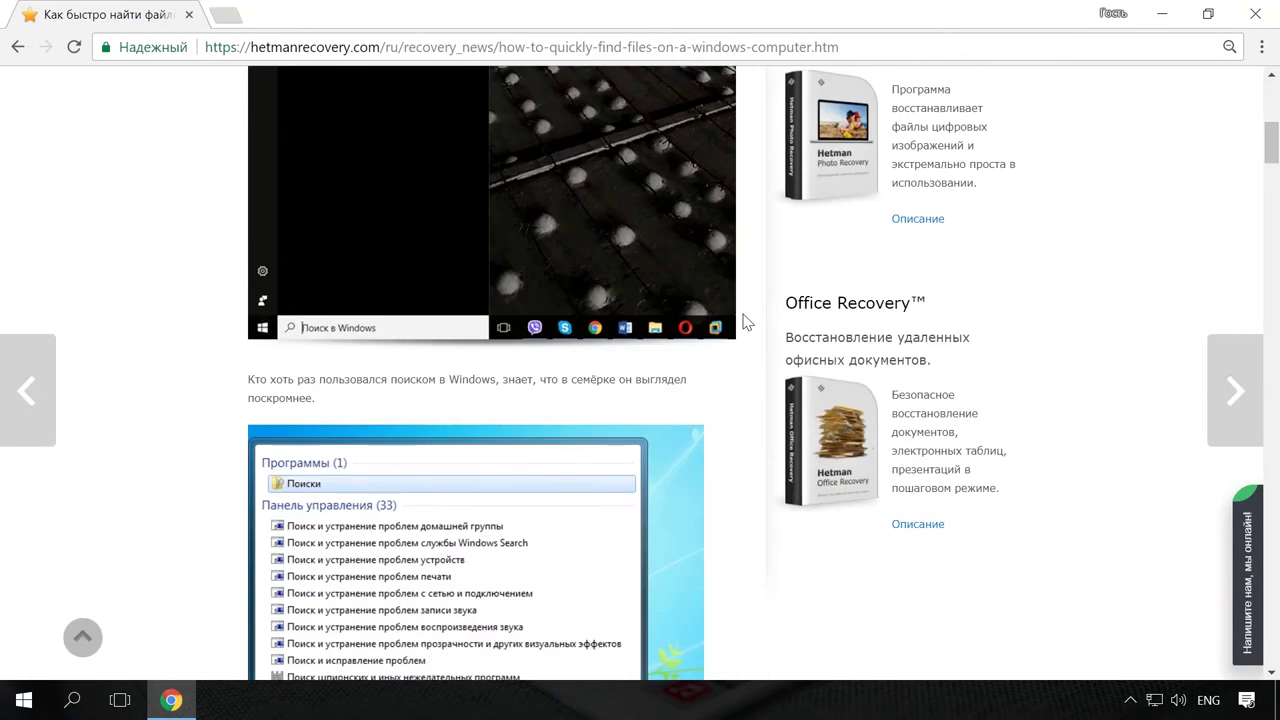
pyautogui.scroll(2, 743, 322)
pyautogui.scroll(3, 745, 320)
pyautogui.scroll(1, 746, 320)
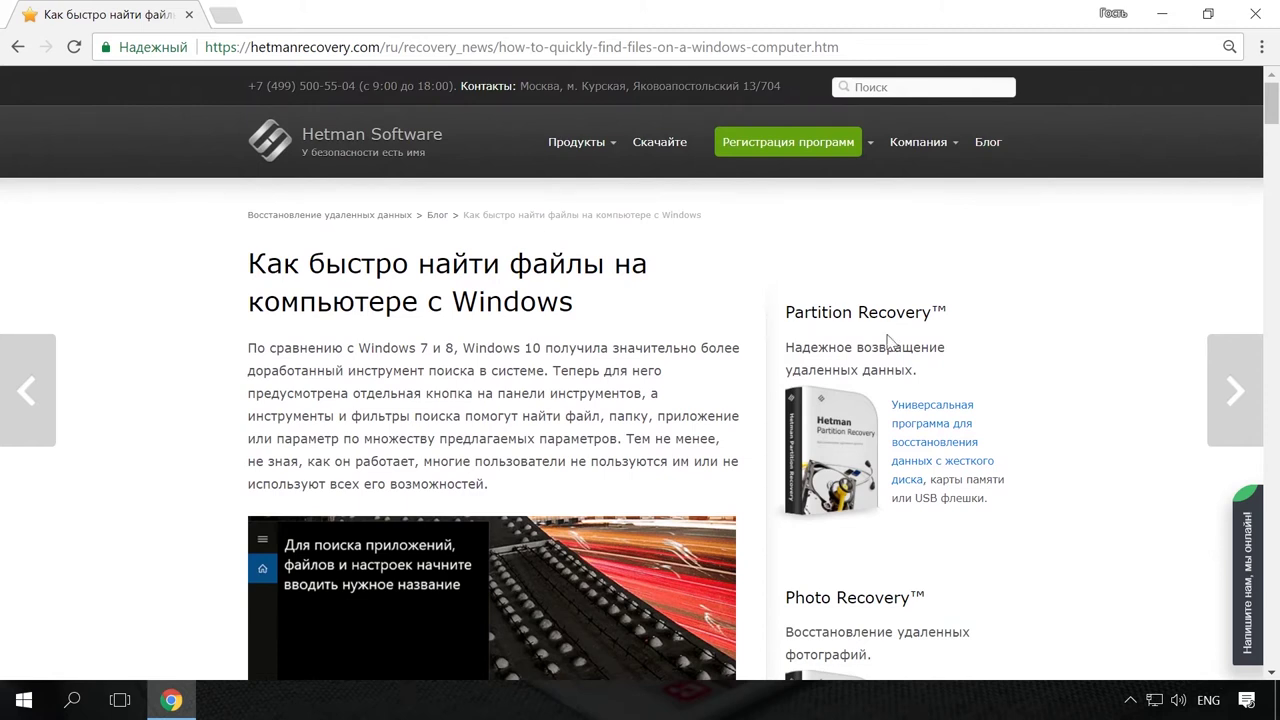
pyautogui.click(1241, 561)
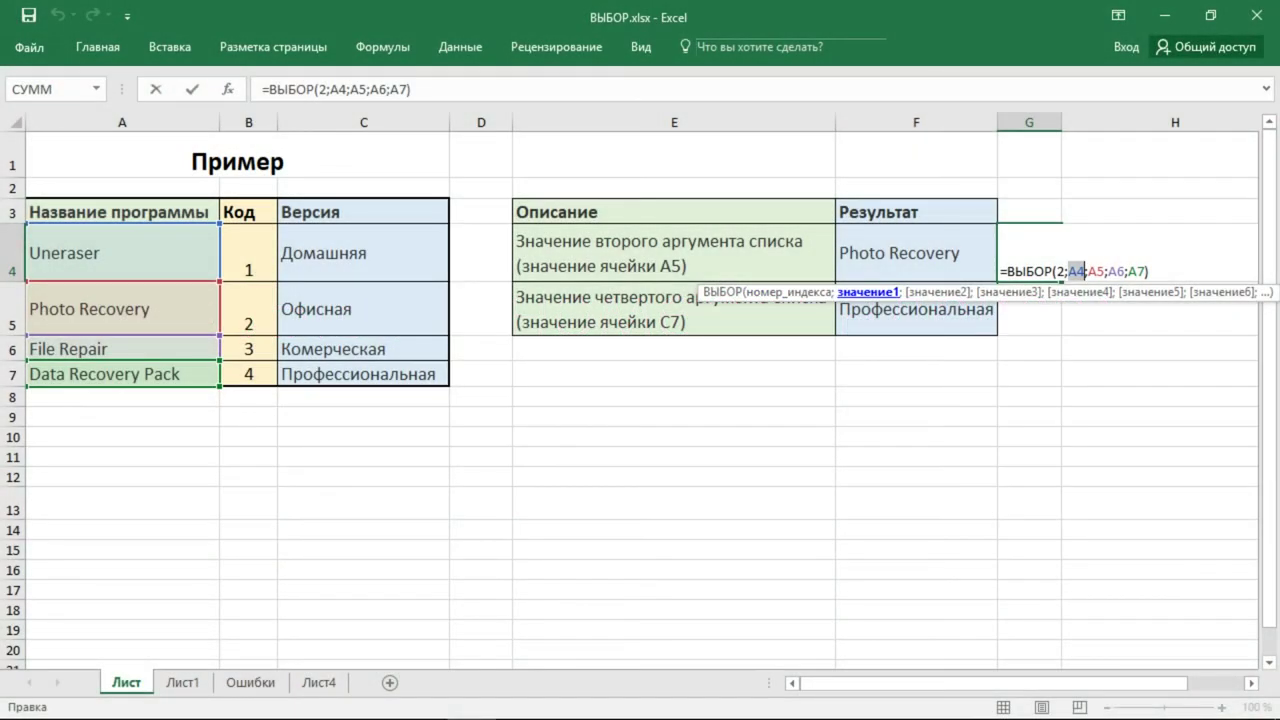
# - Step through G4's ВЫБОР arguments back to A4, then select the empty result cell F4
pyautogui.press('Right')
pyautogui.press('Right')
pyautogui.press('Right')
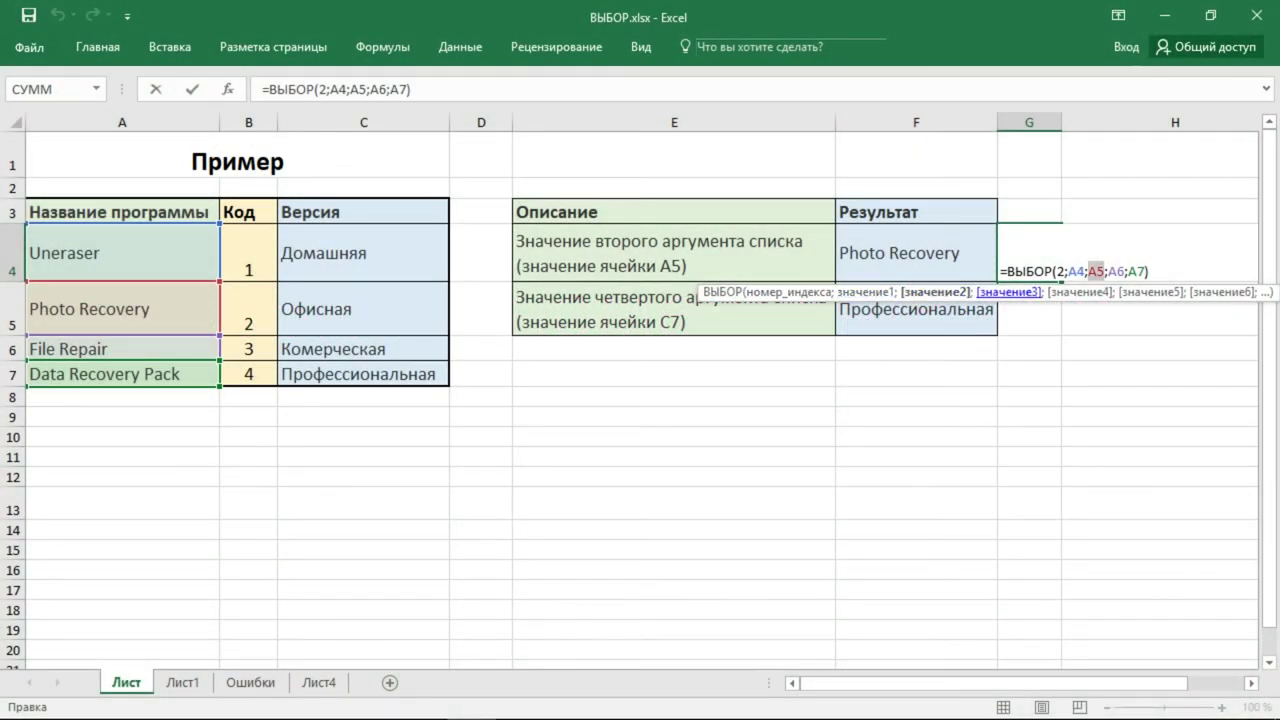
pyautogui.press('Right')
pyautogui.press('Right')
pyautogui.press('Right')
pyautogui.press('Right')
pyautogui.press('Right')
pyautogui.press('Right')
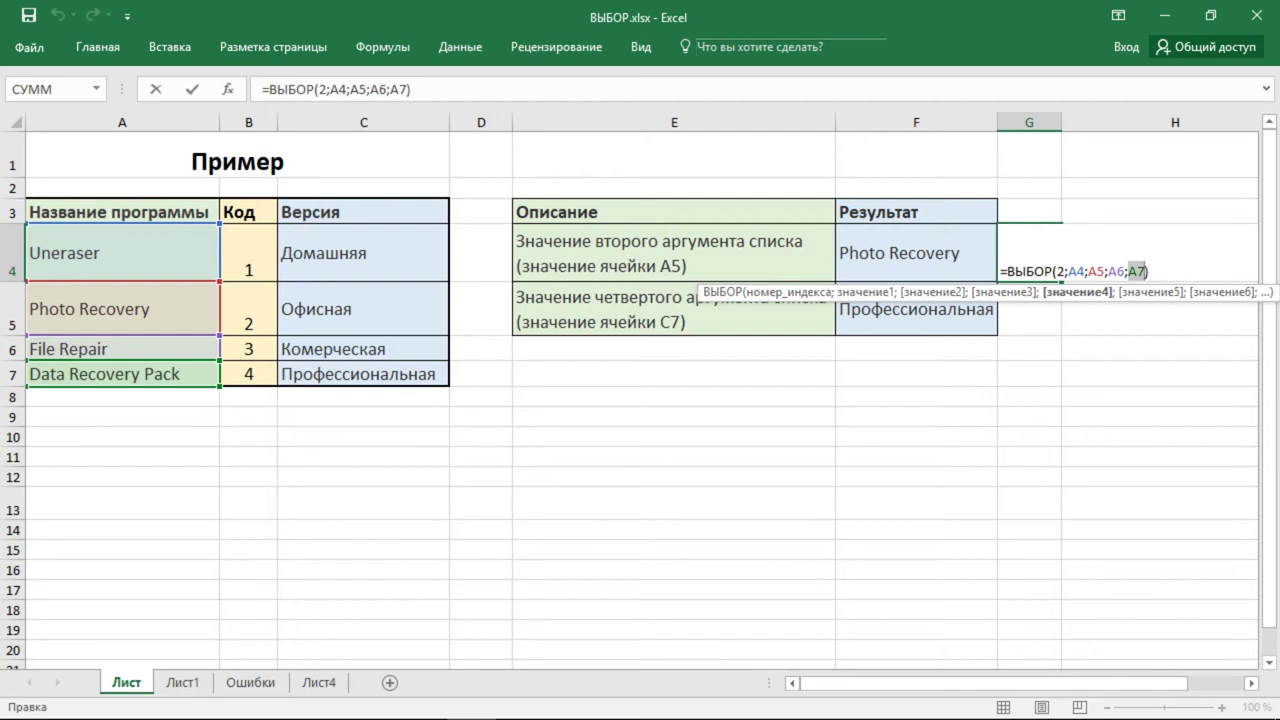
pyautogui.click(868, 292)
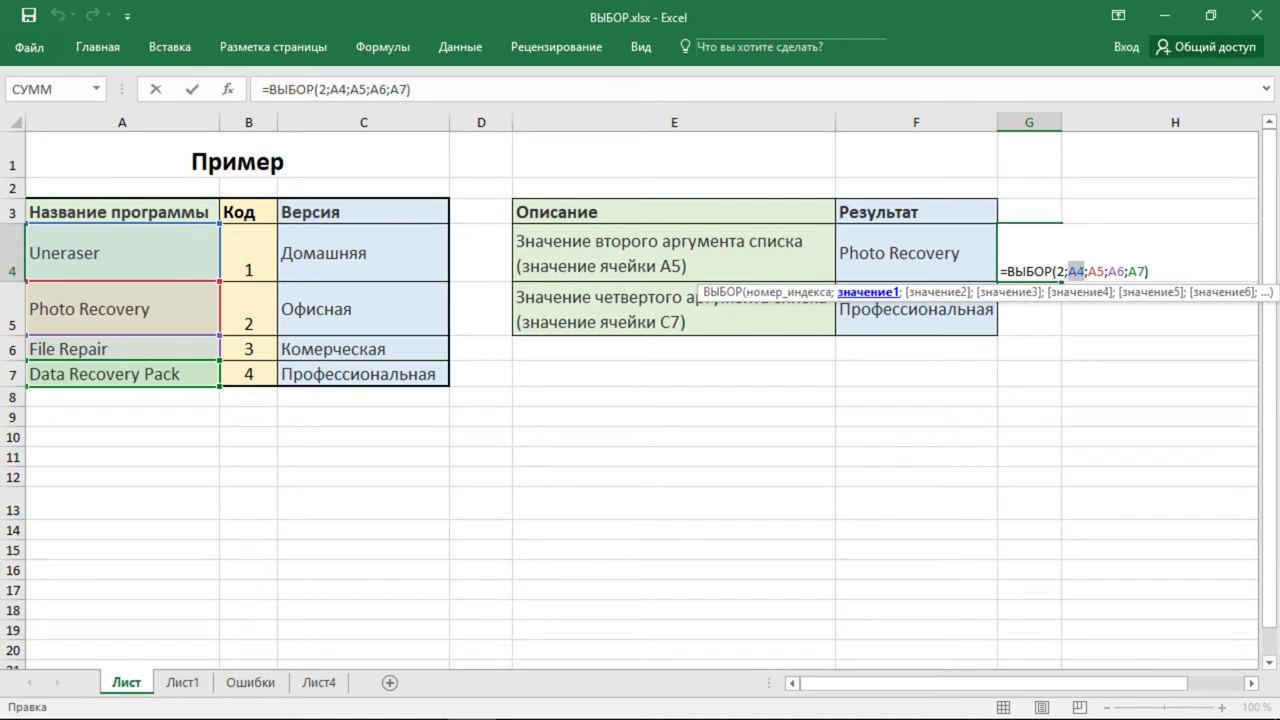
pyautogui.click(900, 246)
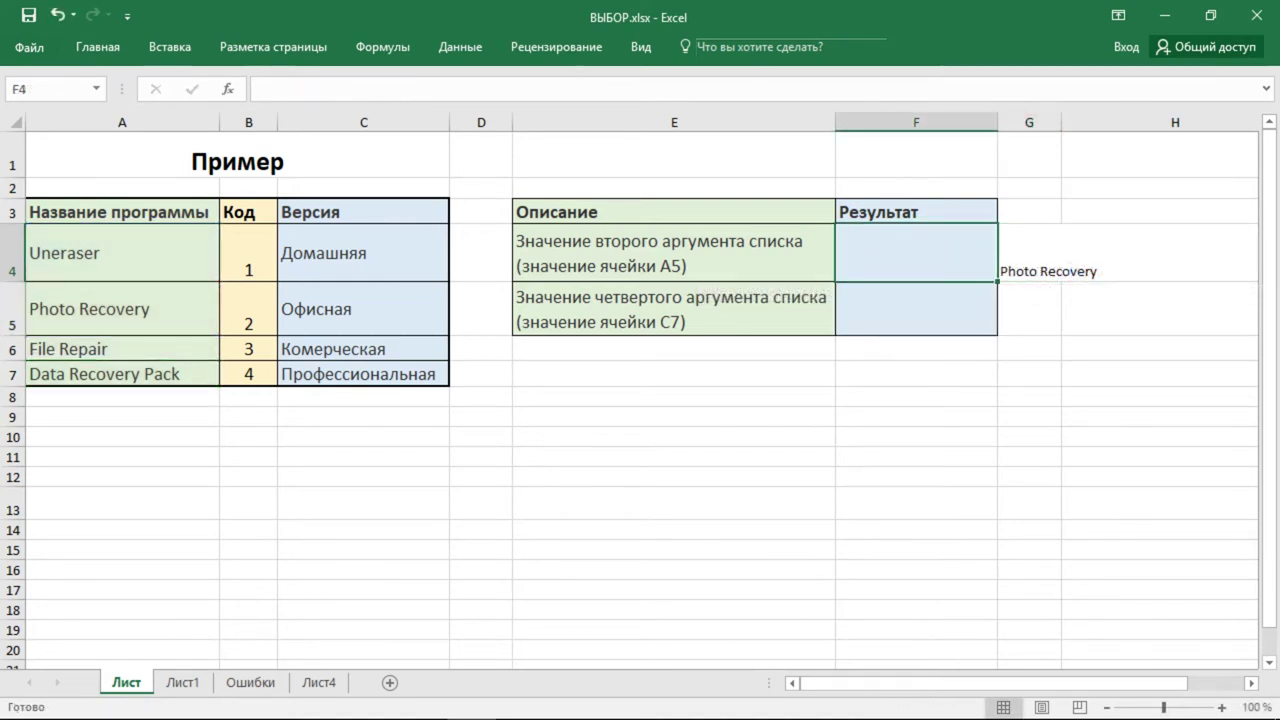
pyautogui.moveTo(120, 211); pyautogui.dragTo(363, 373)
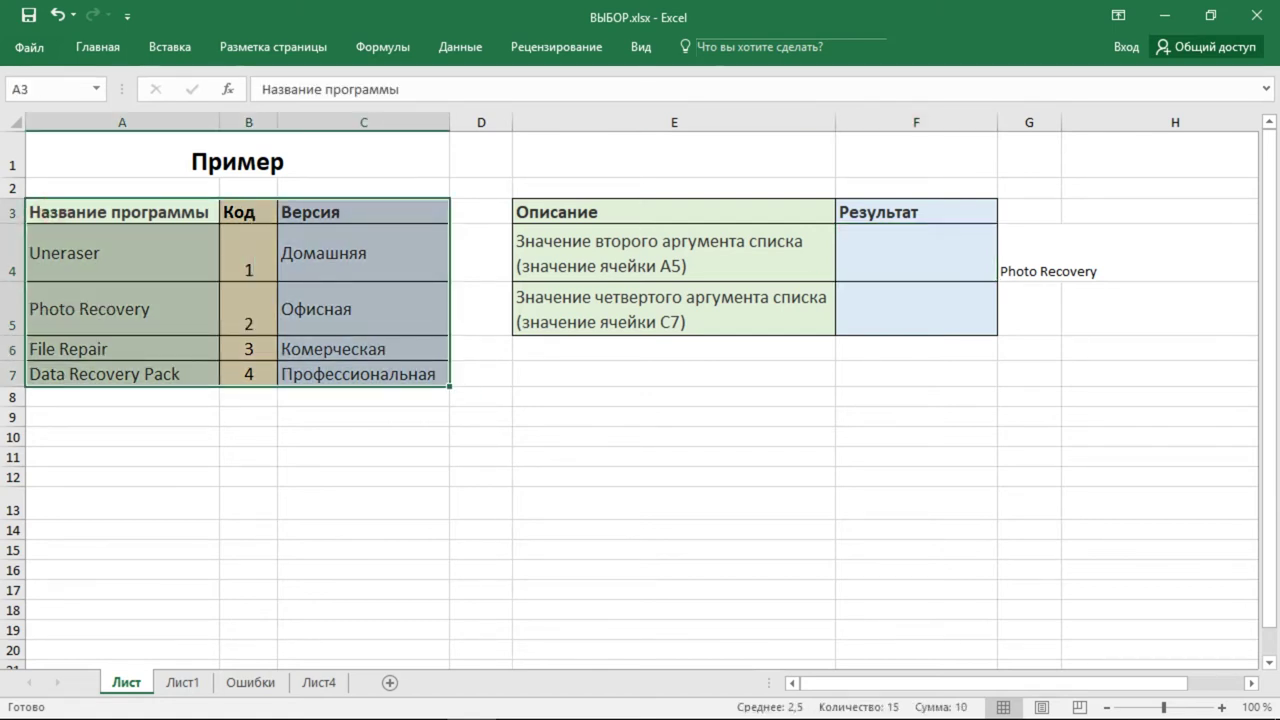
pyautogui.click(122, 122)
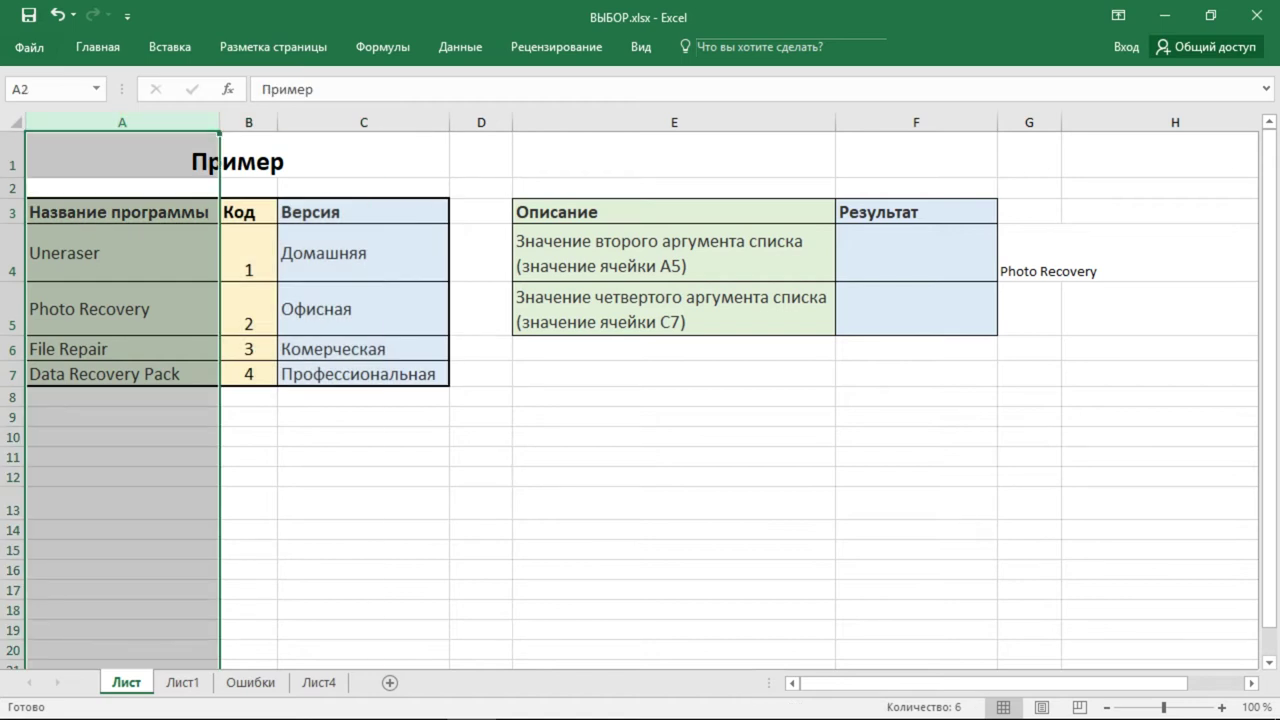
pyautogui.click(157, 323)
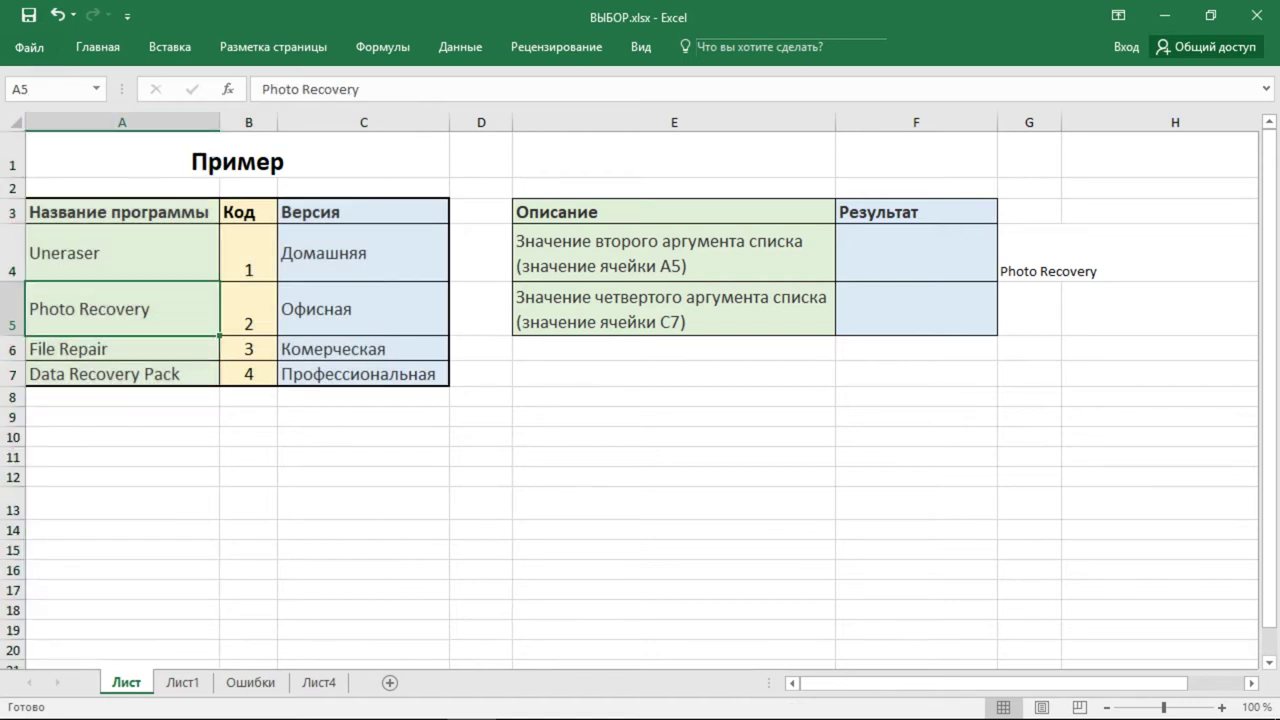
pyautogui.click(889, 257)
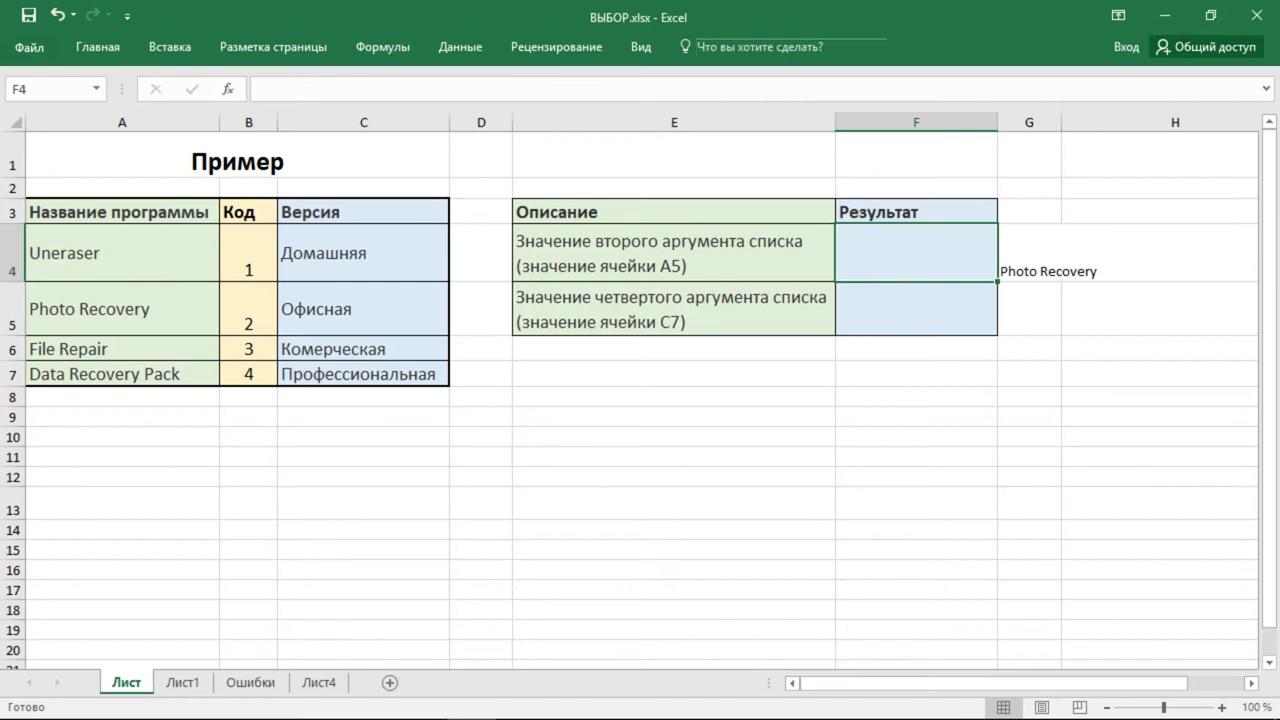
# - Enter =ВЫБОР(2;A4;A5;A6;A7) in F4 so it returns Photo Recovery
pyautogui.write('=вы')
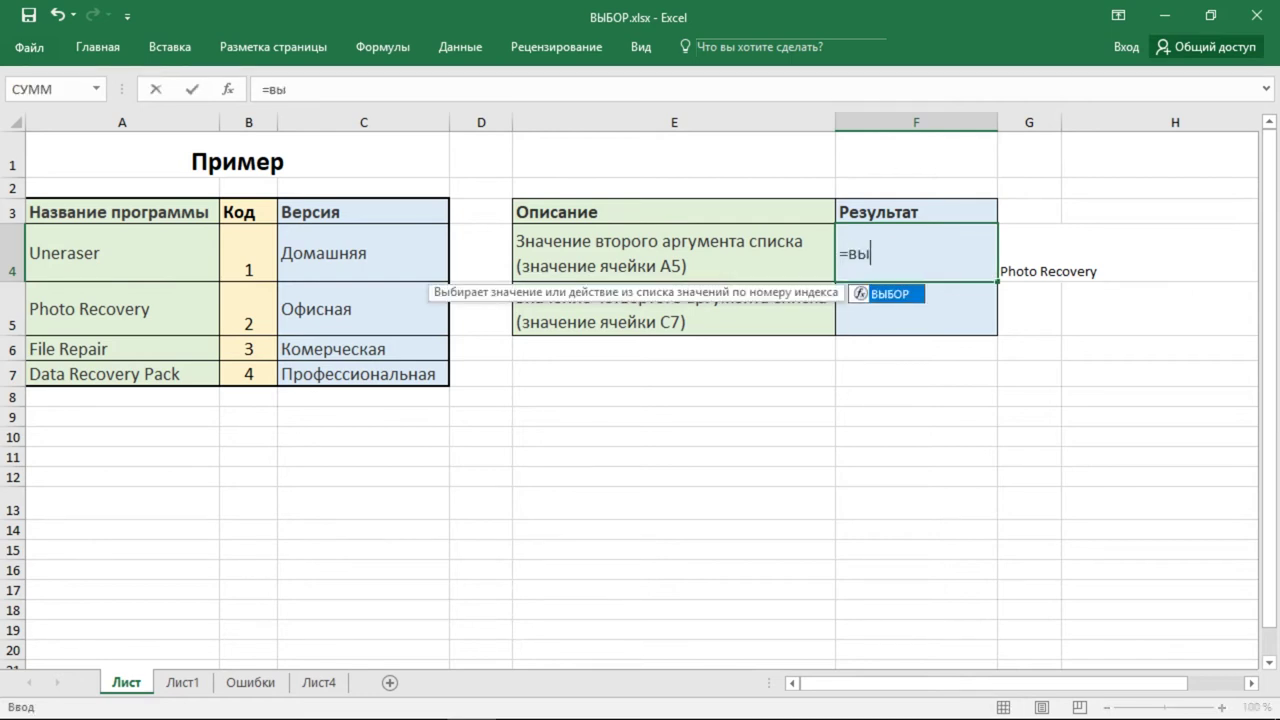
pyautogui.press('Tab')
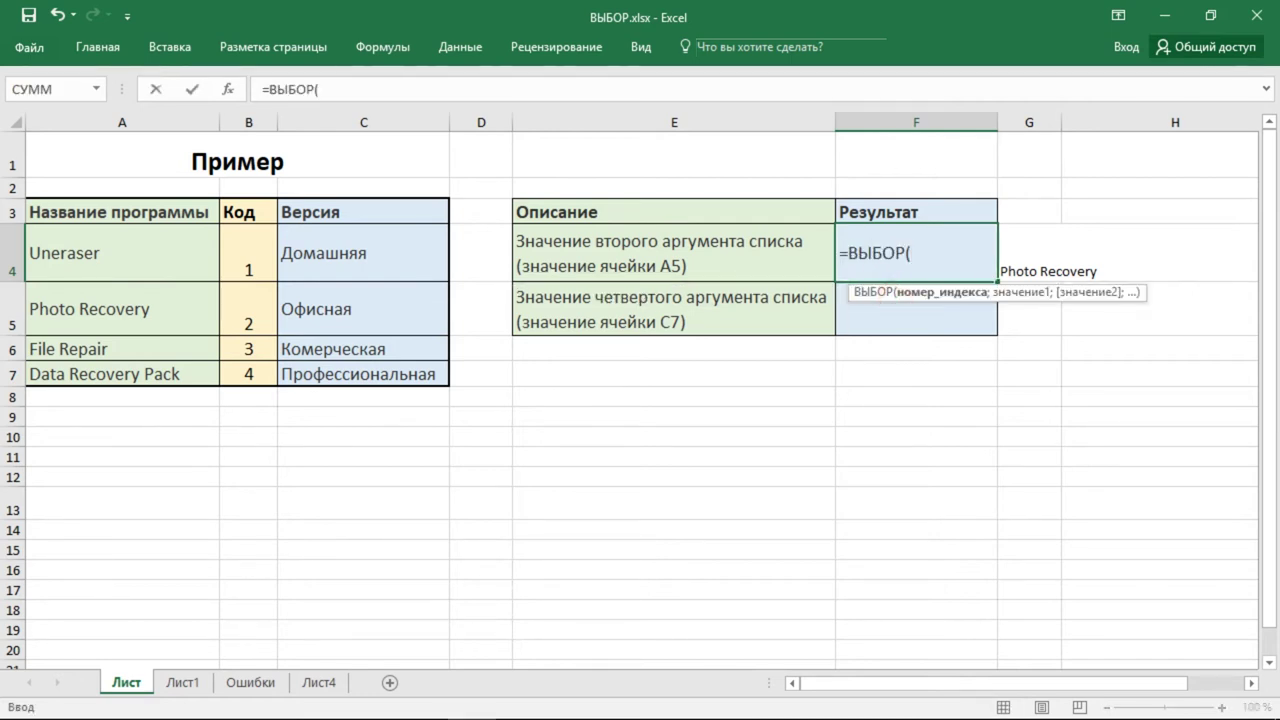
pyautogui.write('2')
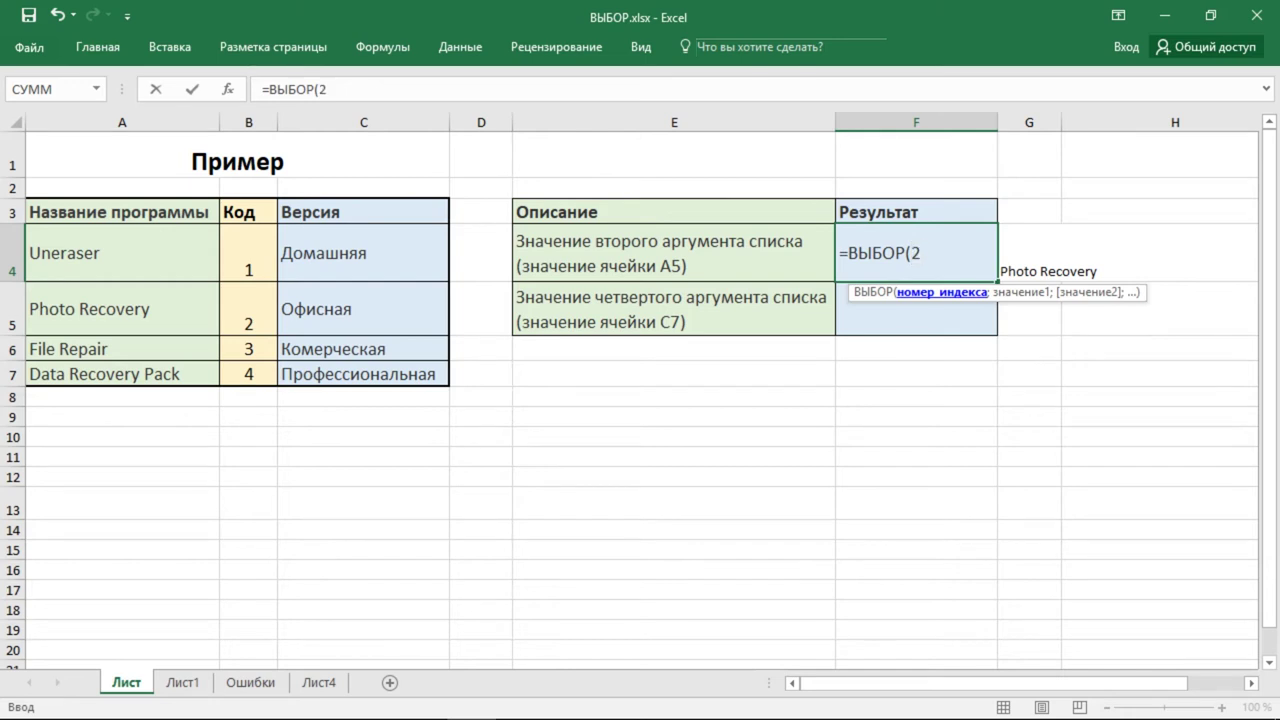
pyautogui.write(';')
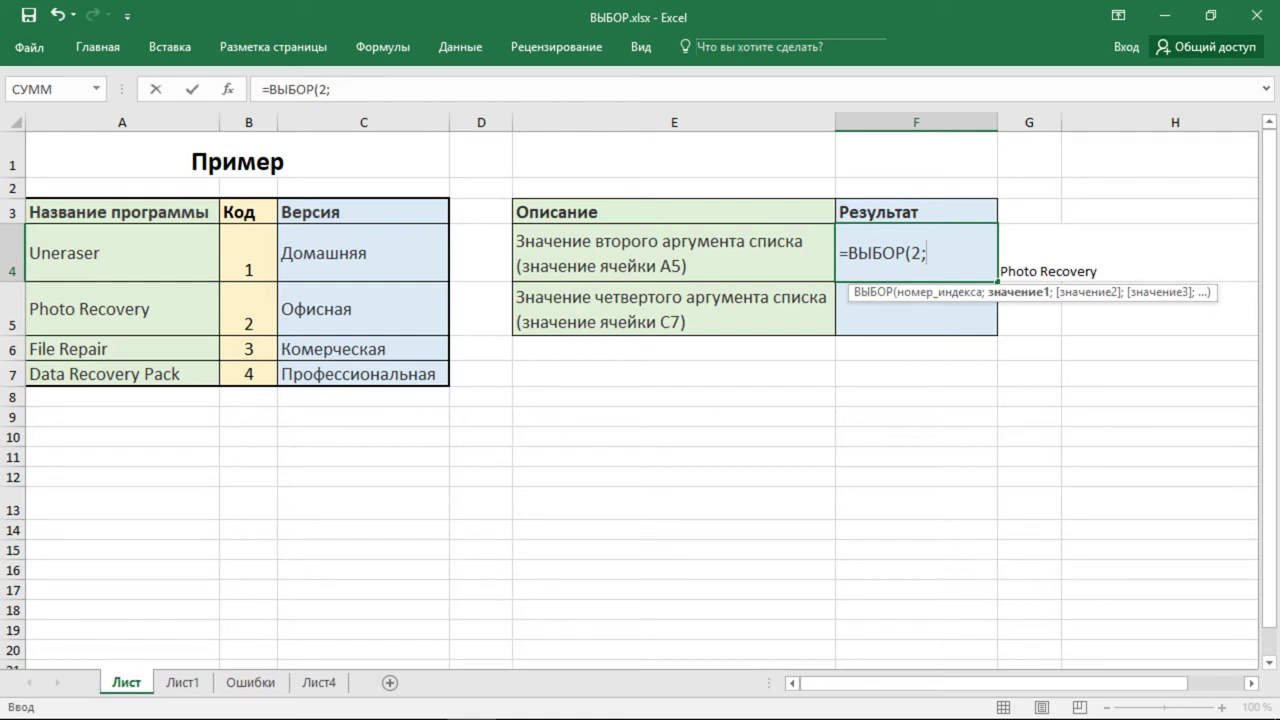
pyautogui.click(105, 254)
pyautogui.write(';')
pyautogui.click(107, 309)
pyautogui.write(';')
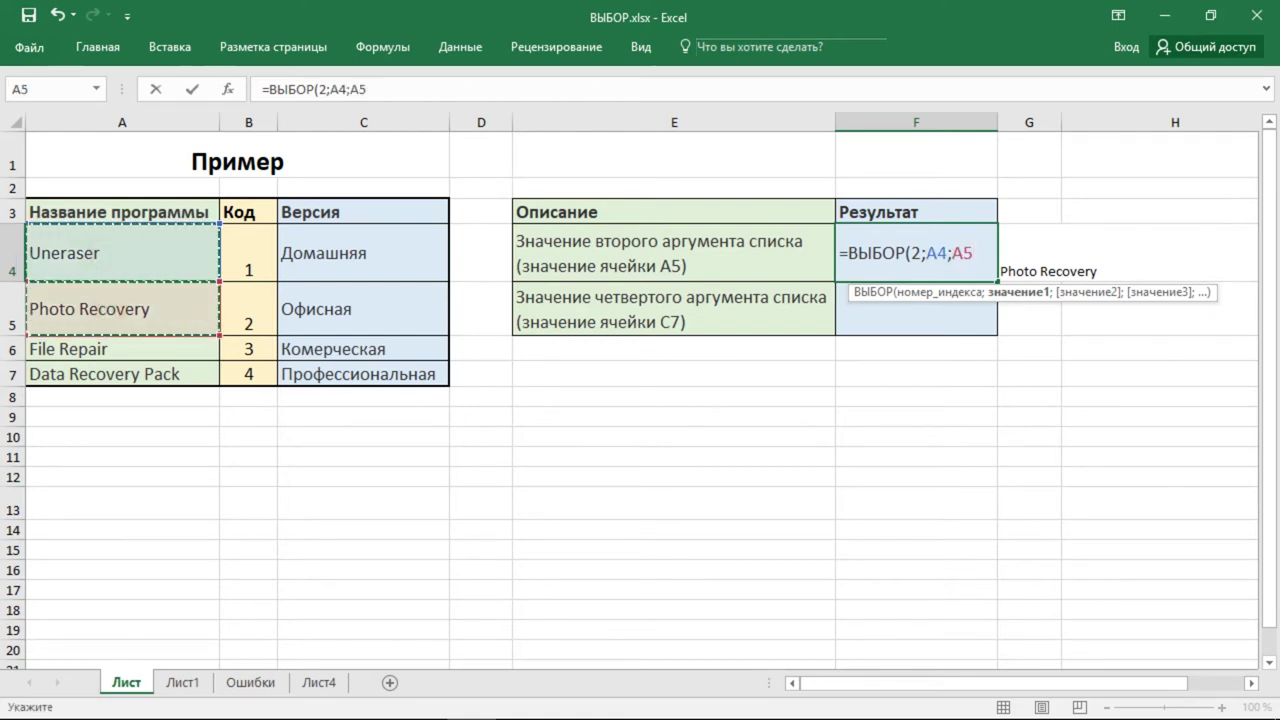
pyautogui.click(108, 349)
pyautogui.write(';')
pyautogui.click(120, 374)
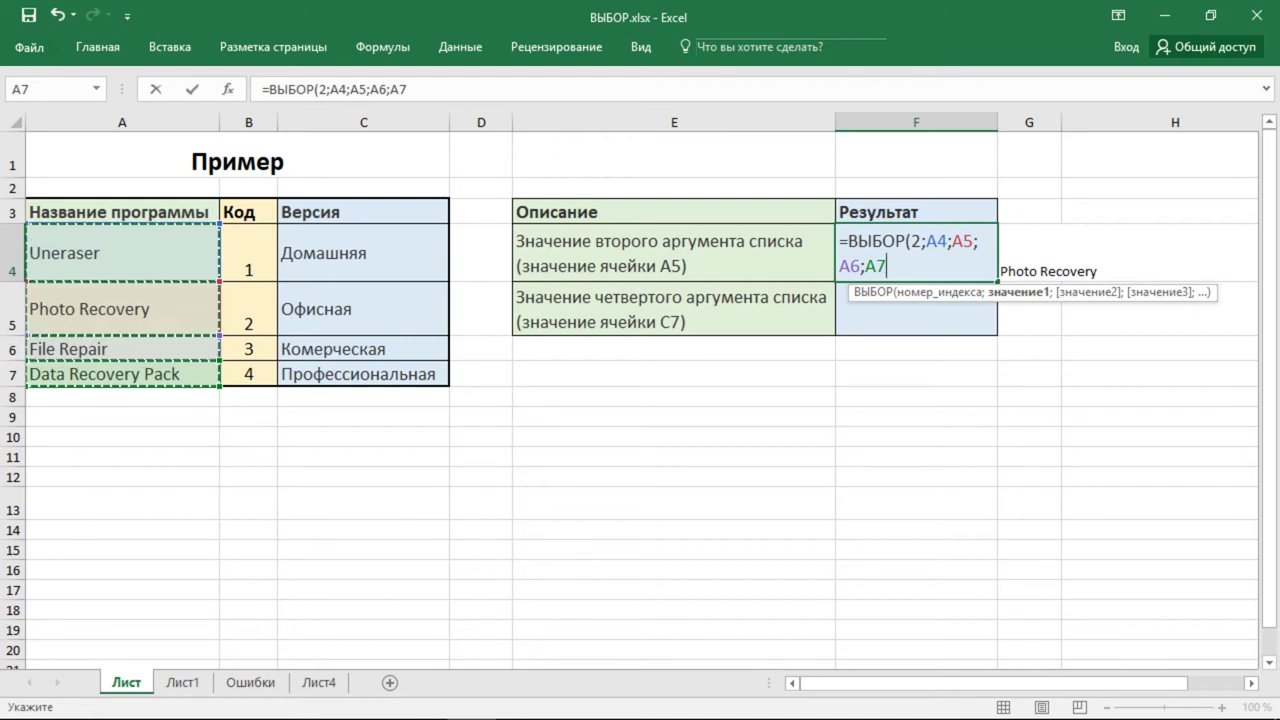
pyautogui.press('Return')
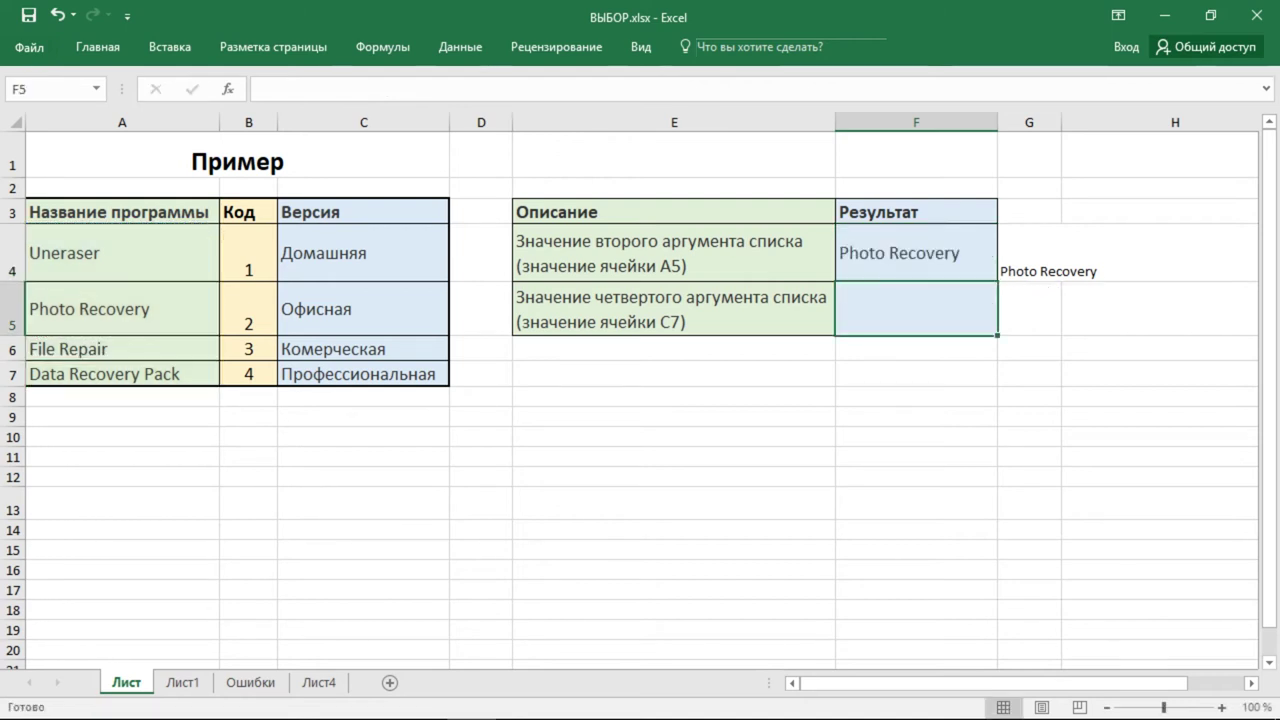
# - Commit F4's formula and compare its result with A5, the Версия column and empty F5
pyautogui.click(943, 268)
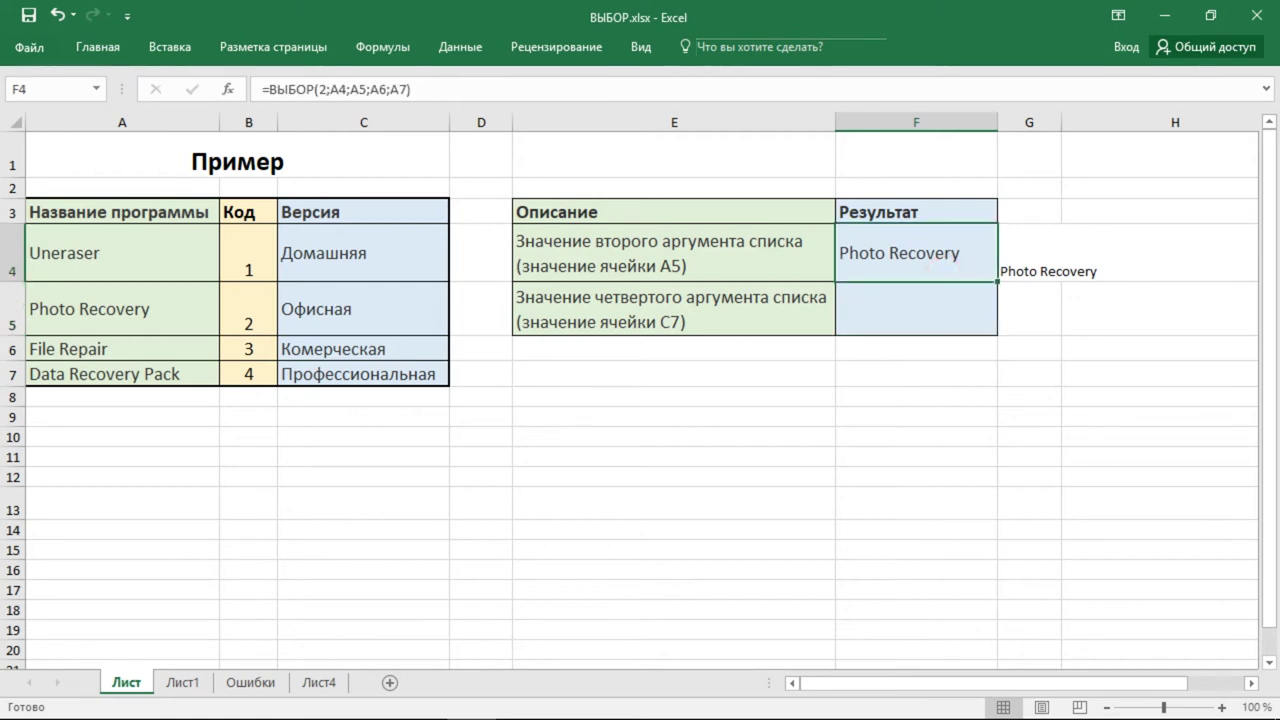
pyautogui.click(131, 316)
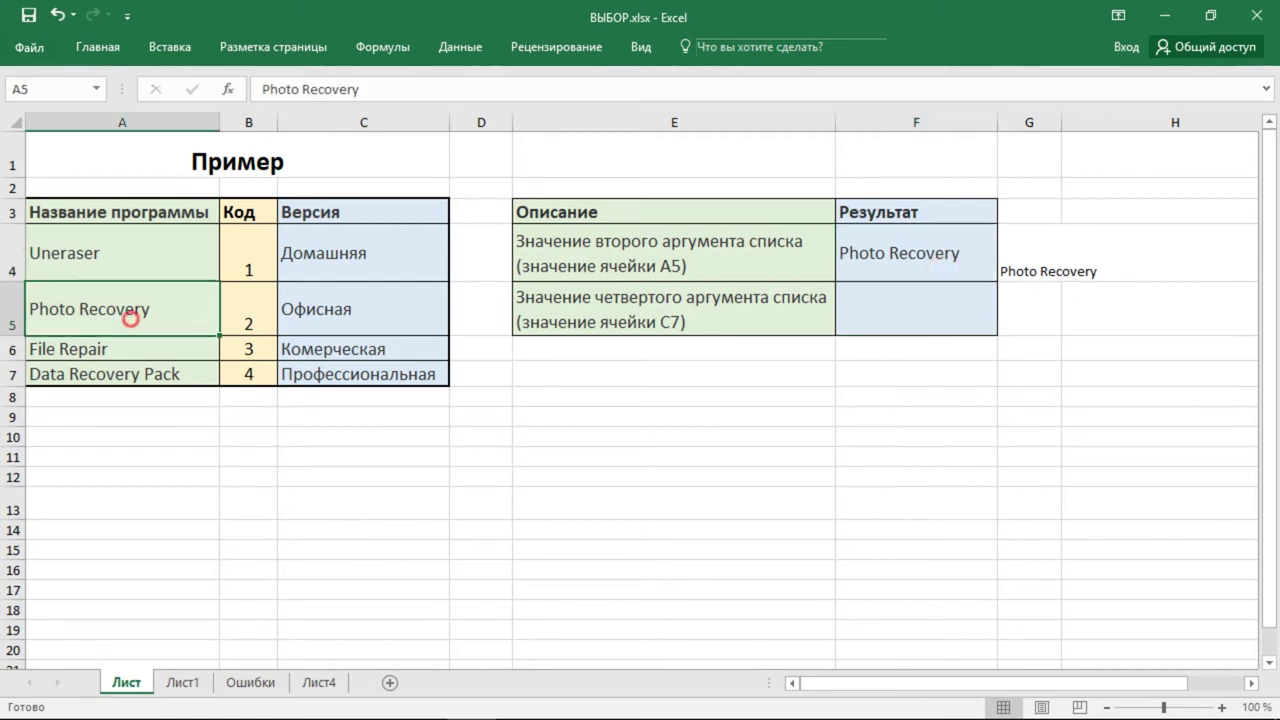
pyautogui.click(984, 258)
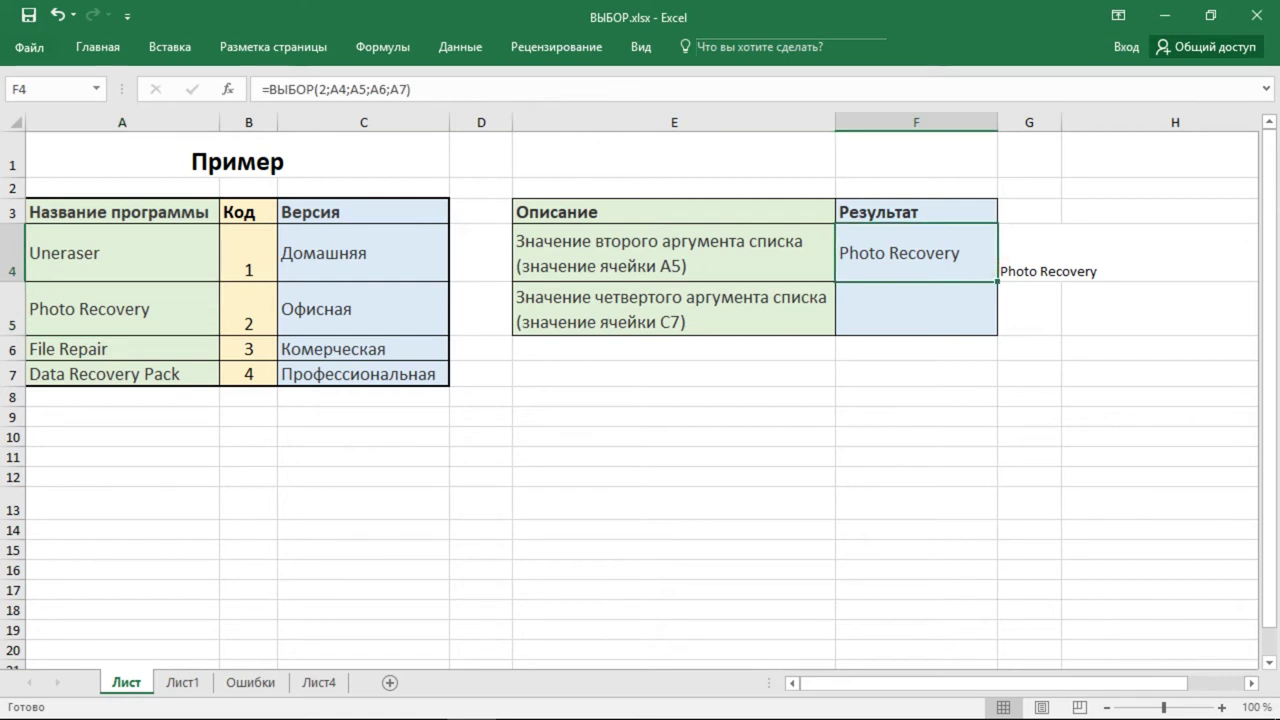
pyautogui.click(863, 319)
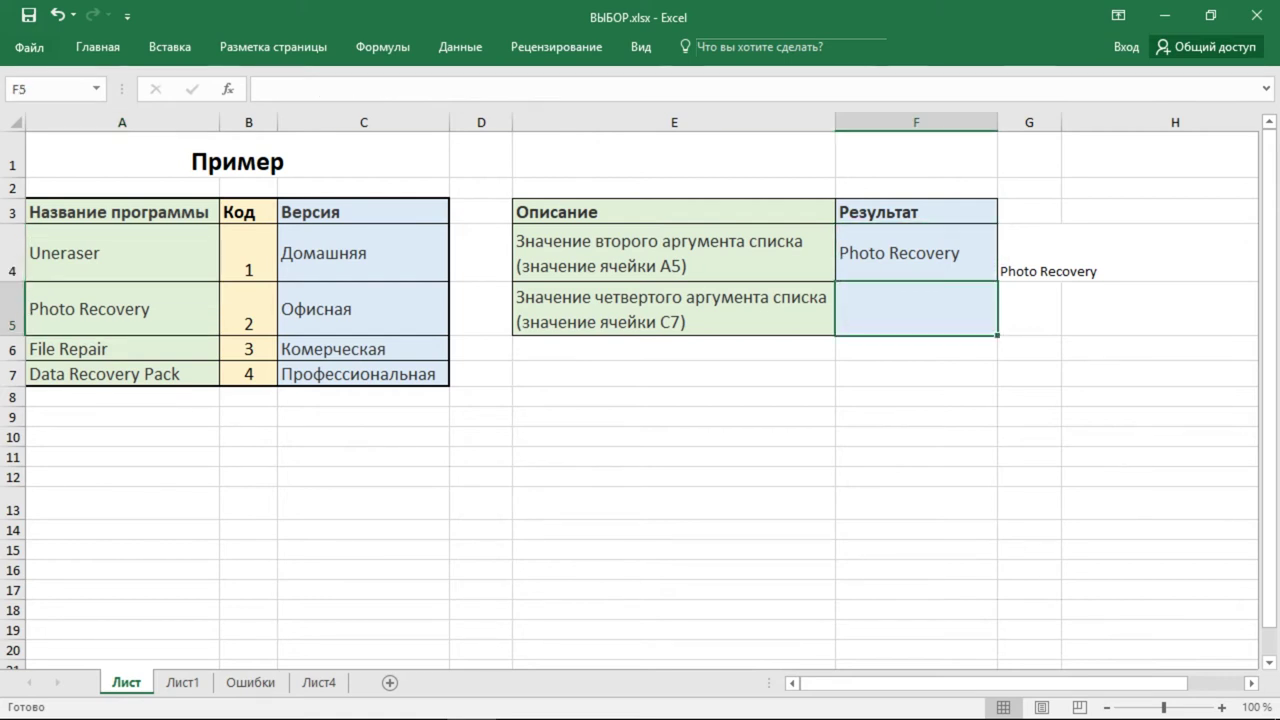
pyautogui.click(406, 122)
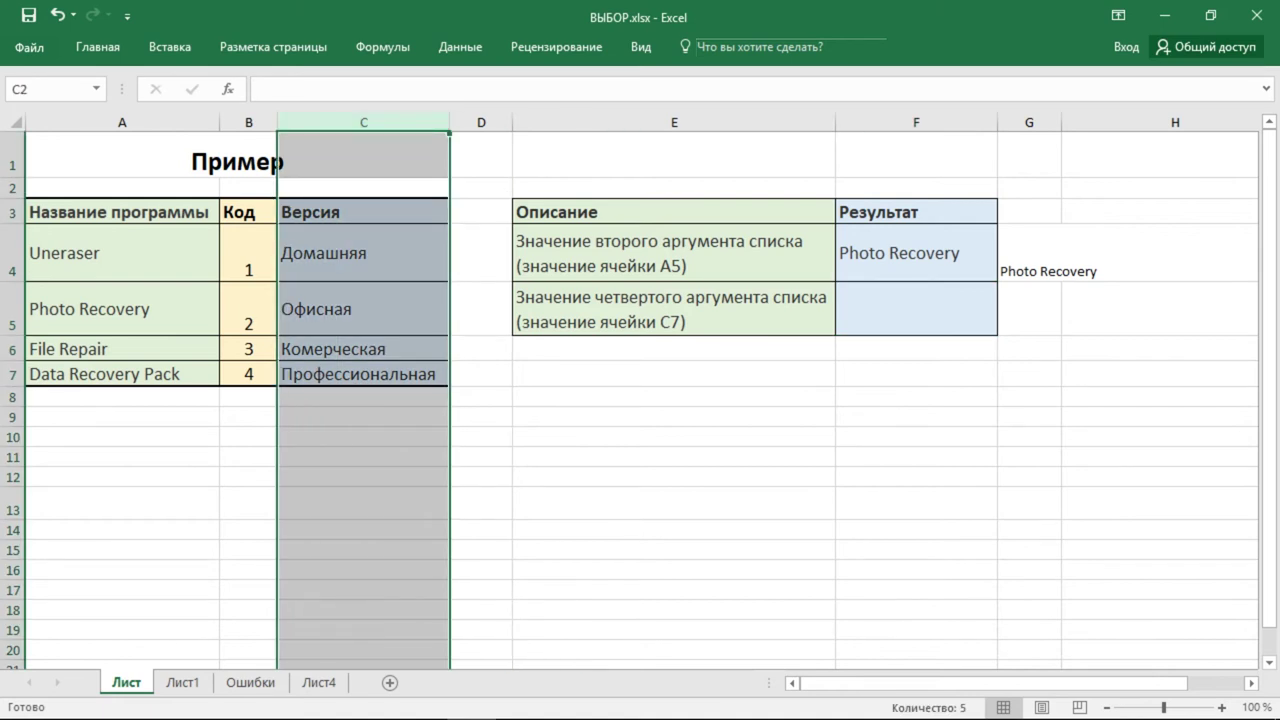
pyautogui.click(889, 310)
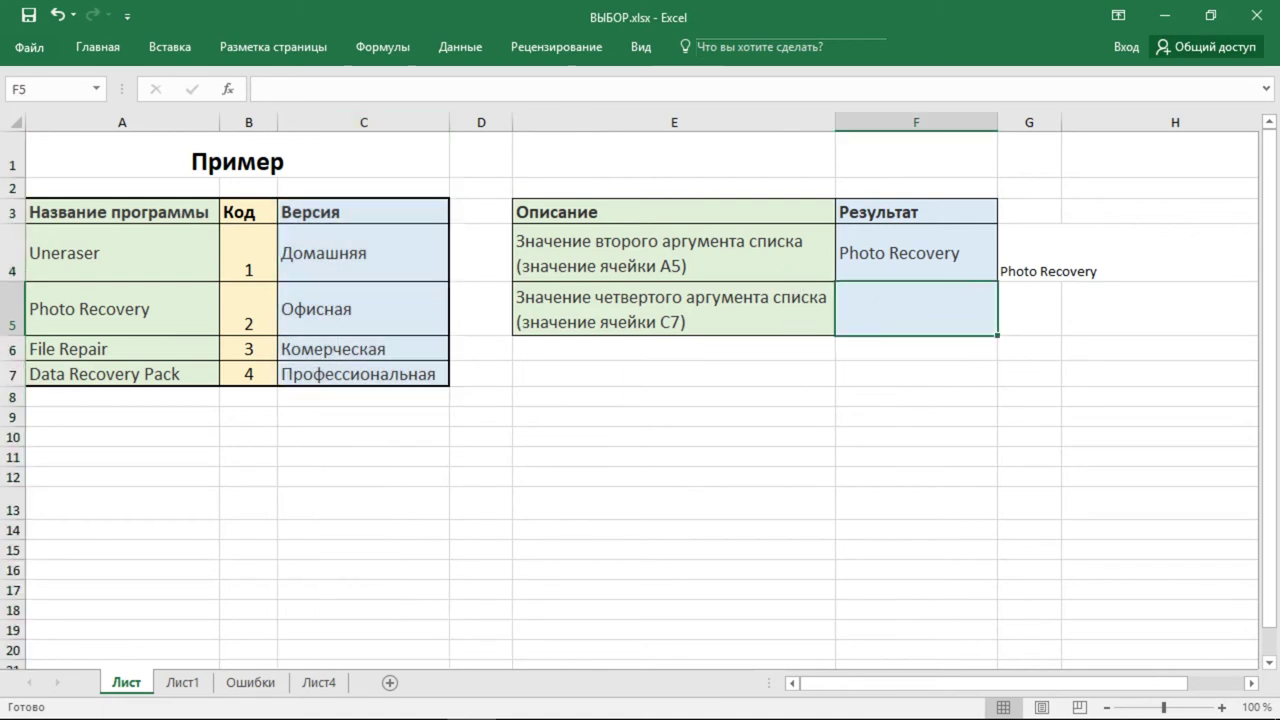
# - Enter =ВЫБОР(4;C4;C5;C6;C7) in F5 so it returns Профессиональная
pyautogui.write('=вы')
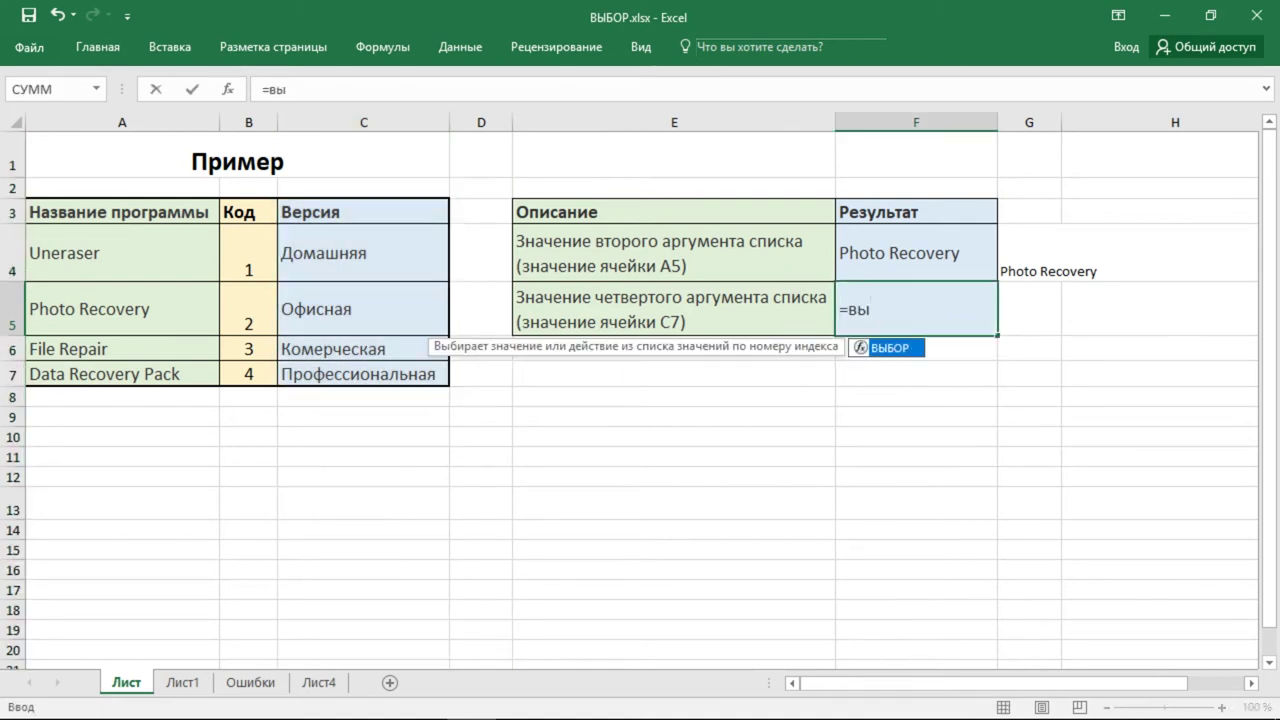
pyautogui.press('Tab')
pyautogui.write('4')
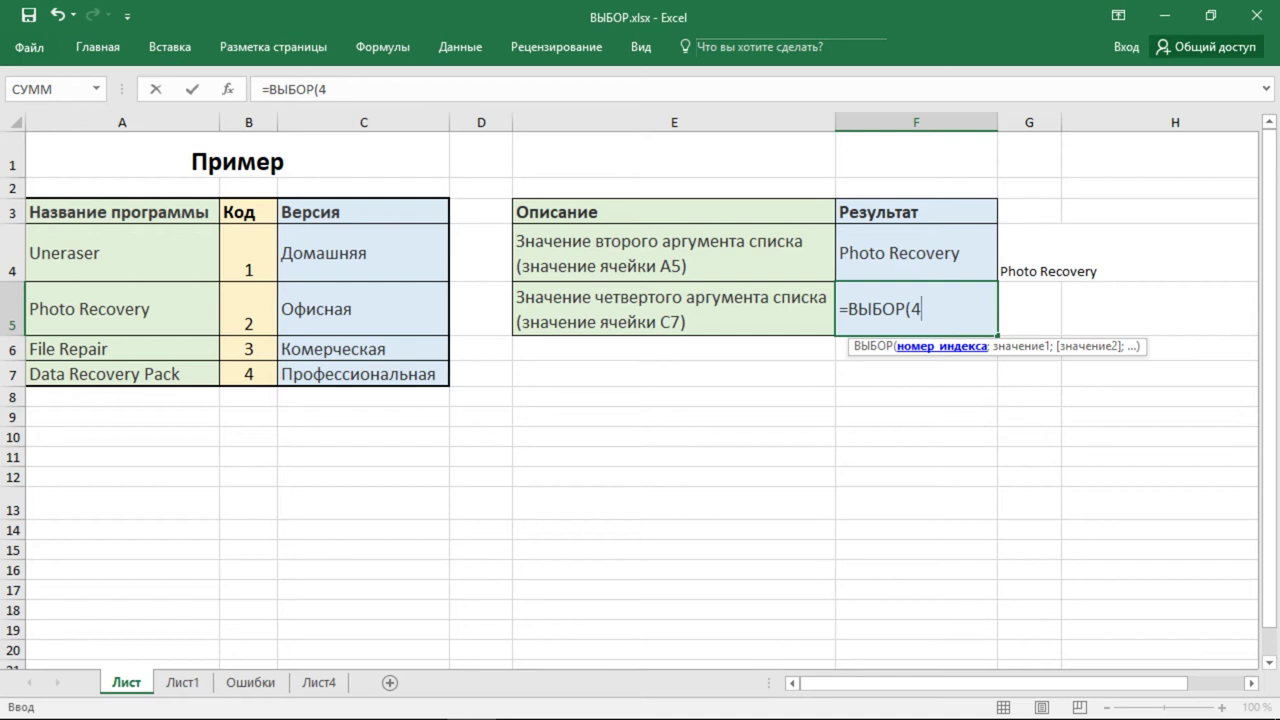
pyautogui.click(942, 346)
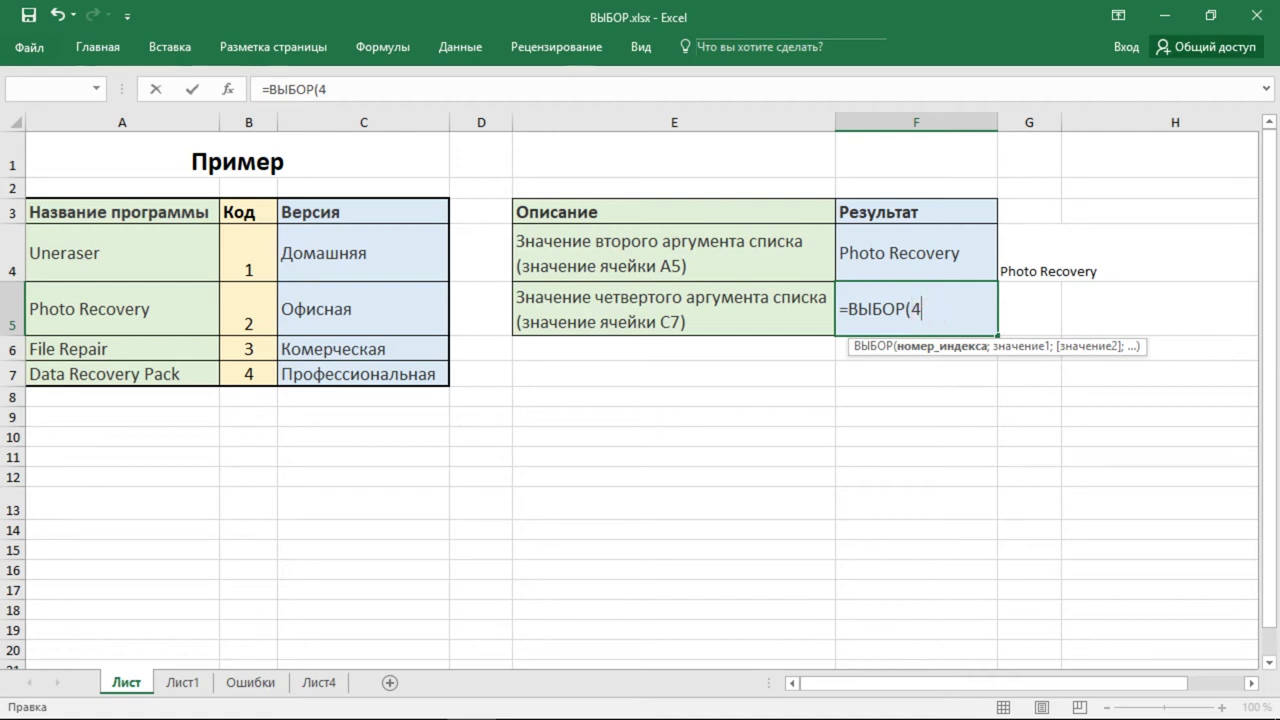
pyautogui.write(';')
pyautogui.write(';')
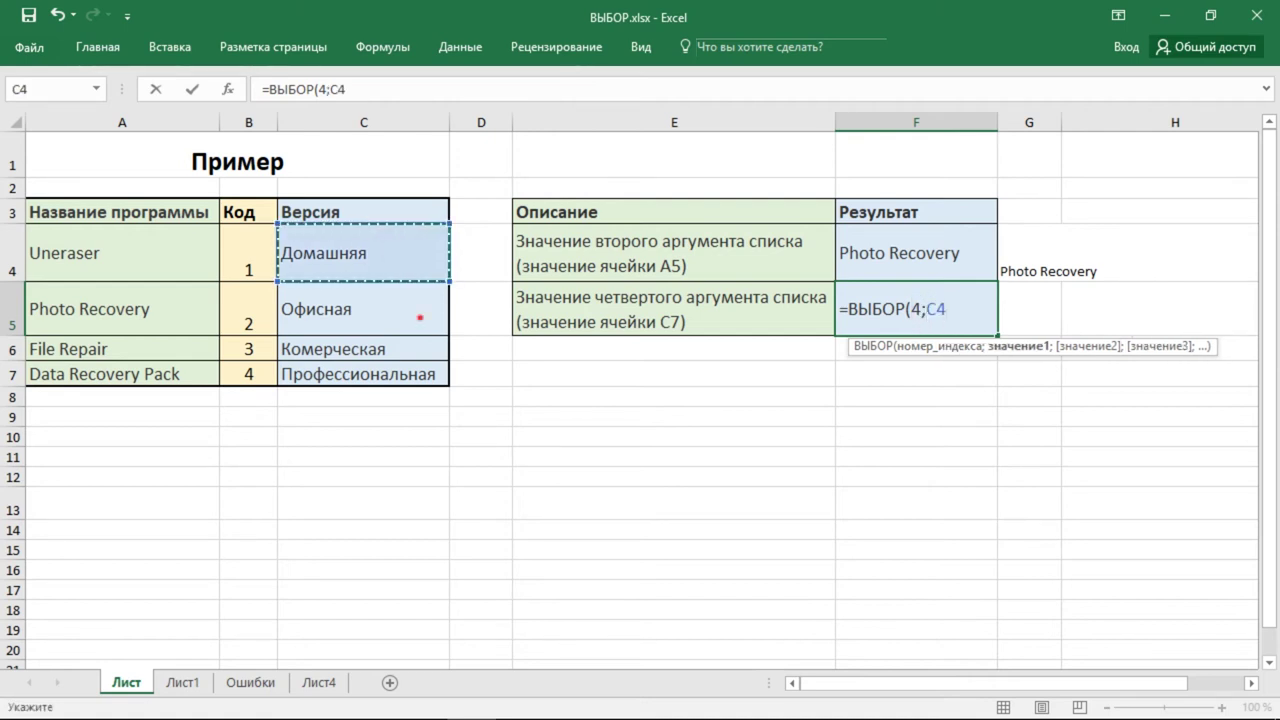
pyautogui.click(420, 314)
pyautogui.write(';')
pyautogui.click(415, 349)
pyautogui.write(';')
pyautogui.click(427, 374)
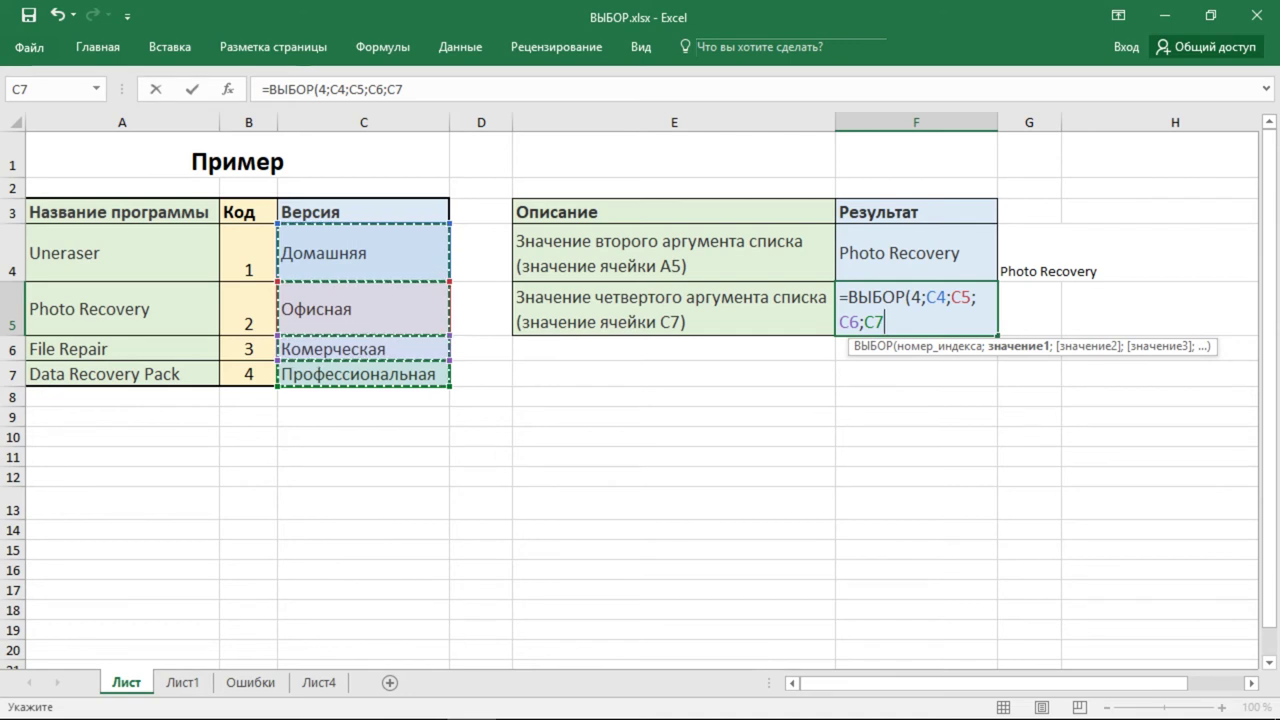
pyautogui.press('Return')
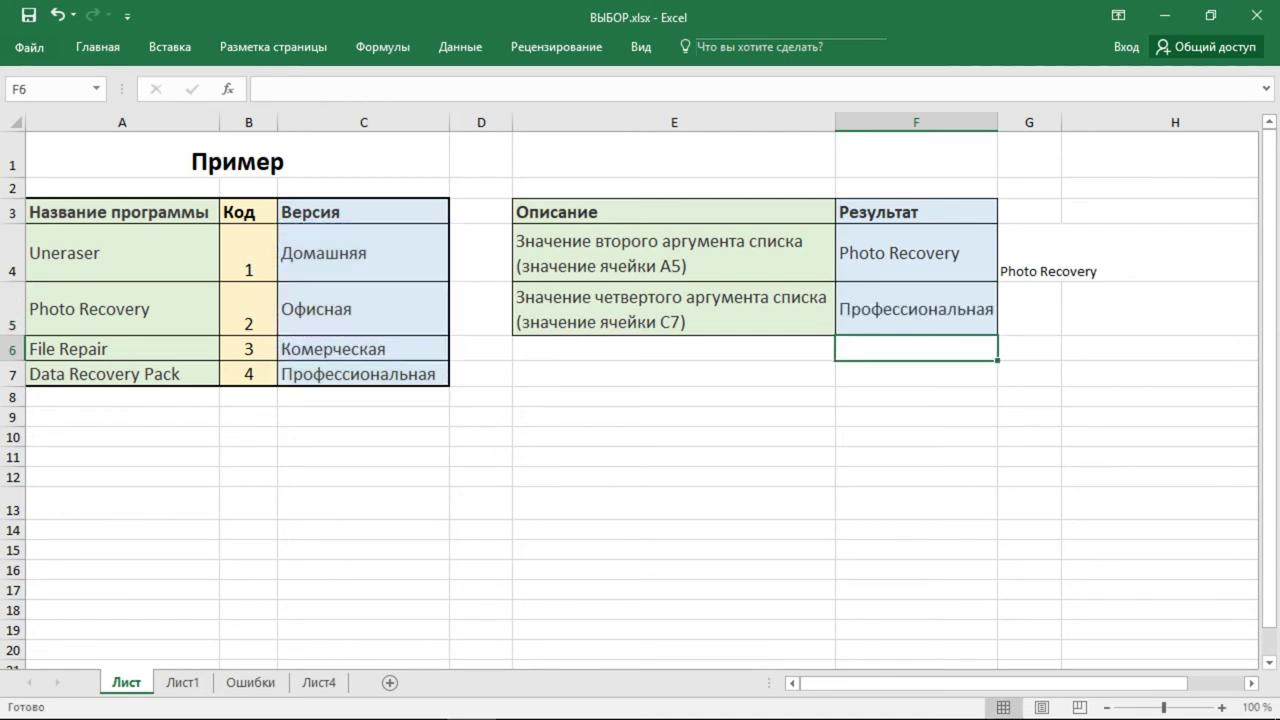
# - Compare F5's formula result with the value in C7
pyautogui.click(947, 322)
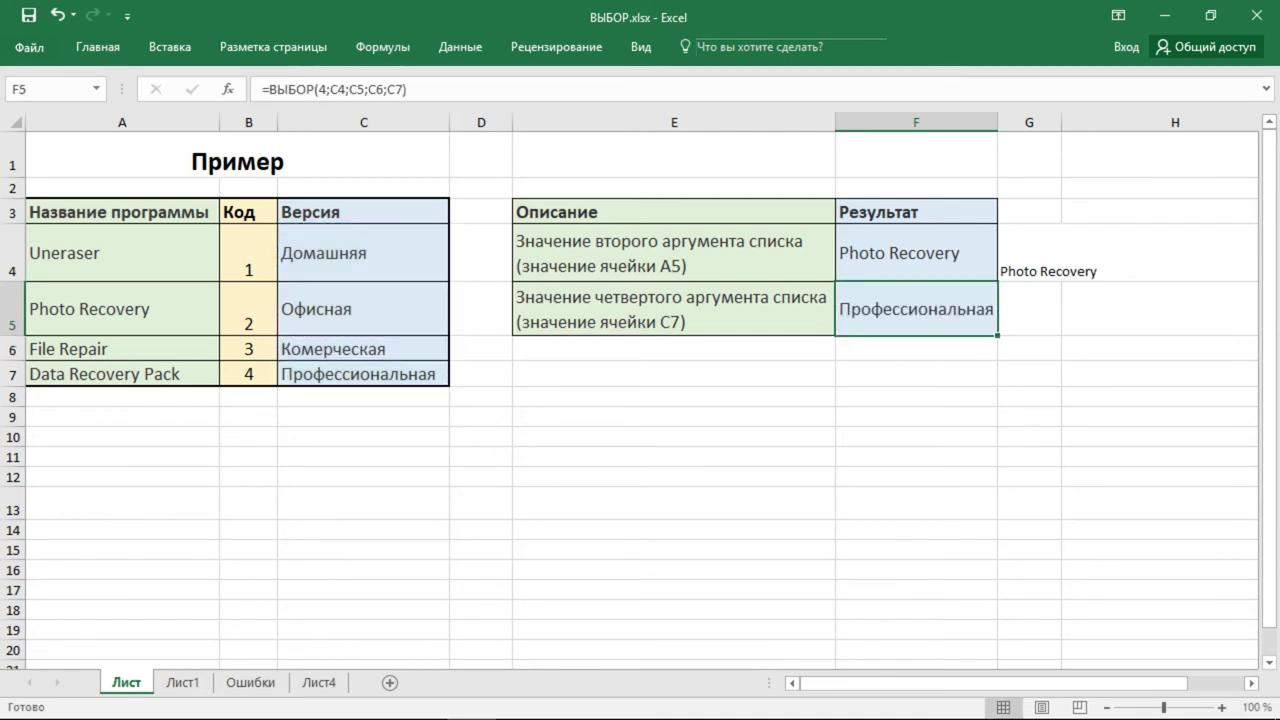
pyautogui.click(428, 374)
pyautogui.click(946, 311)
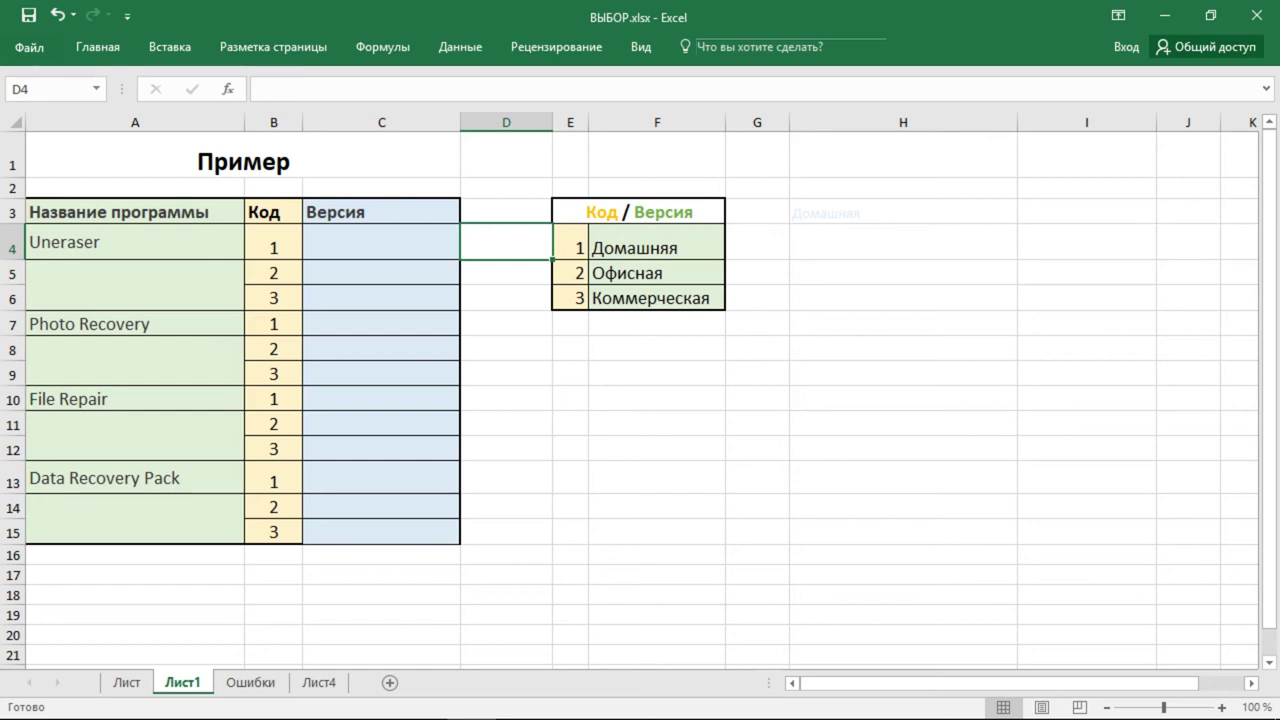
pyautogui.click(279, 253)
pyautogui.click(400, 251)
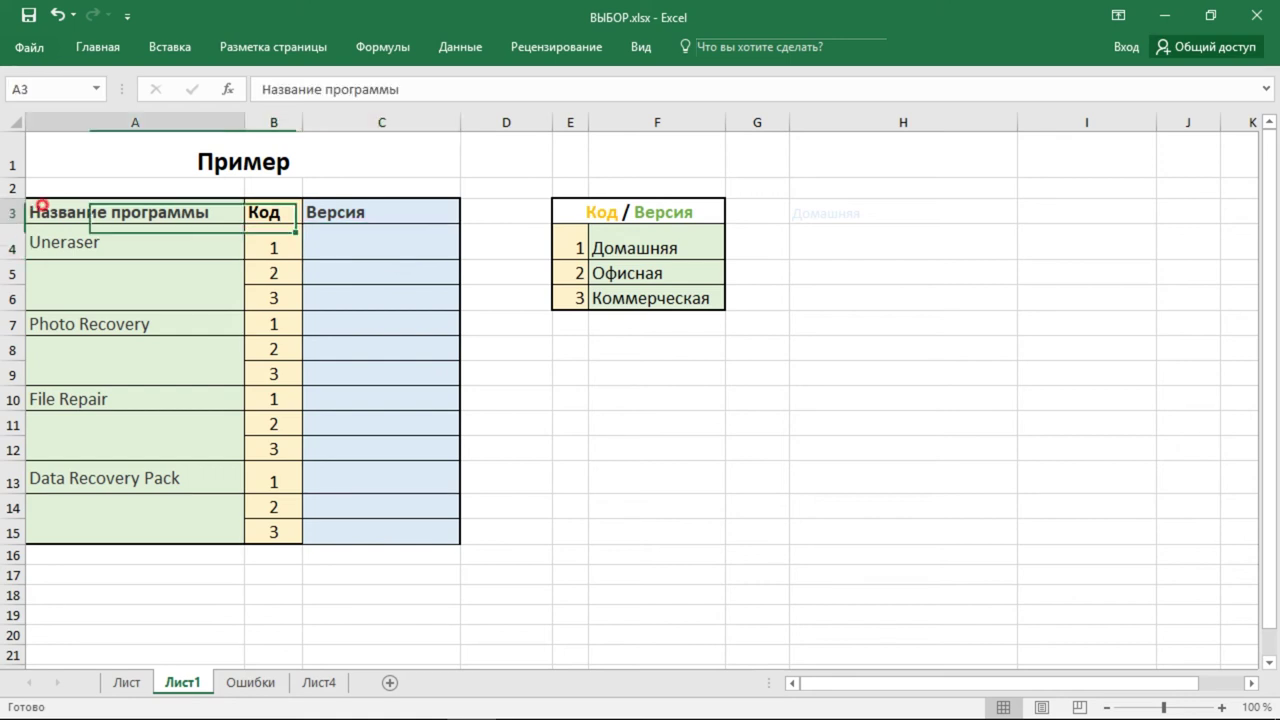
pyautogui.moveTo(40, 211); pyautogui.dragTo(400, 532)
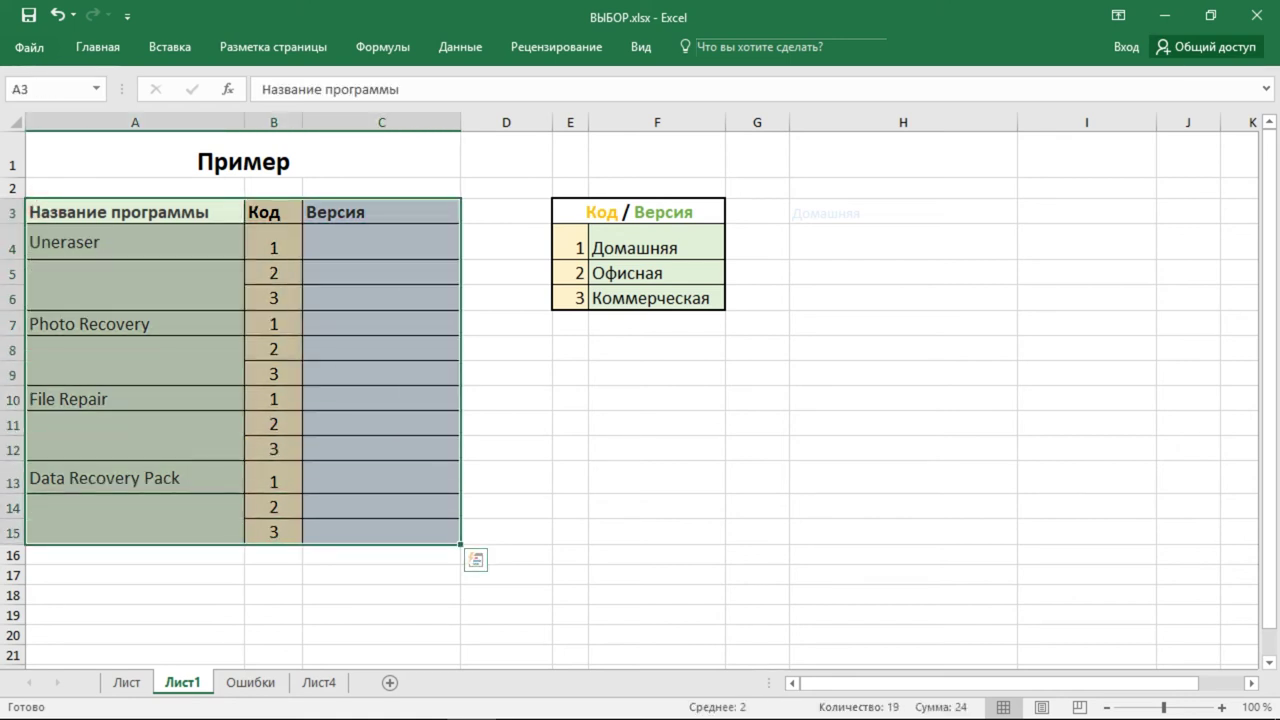
pyautogui.click(275, 212)
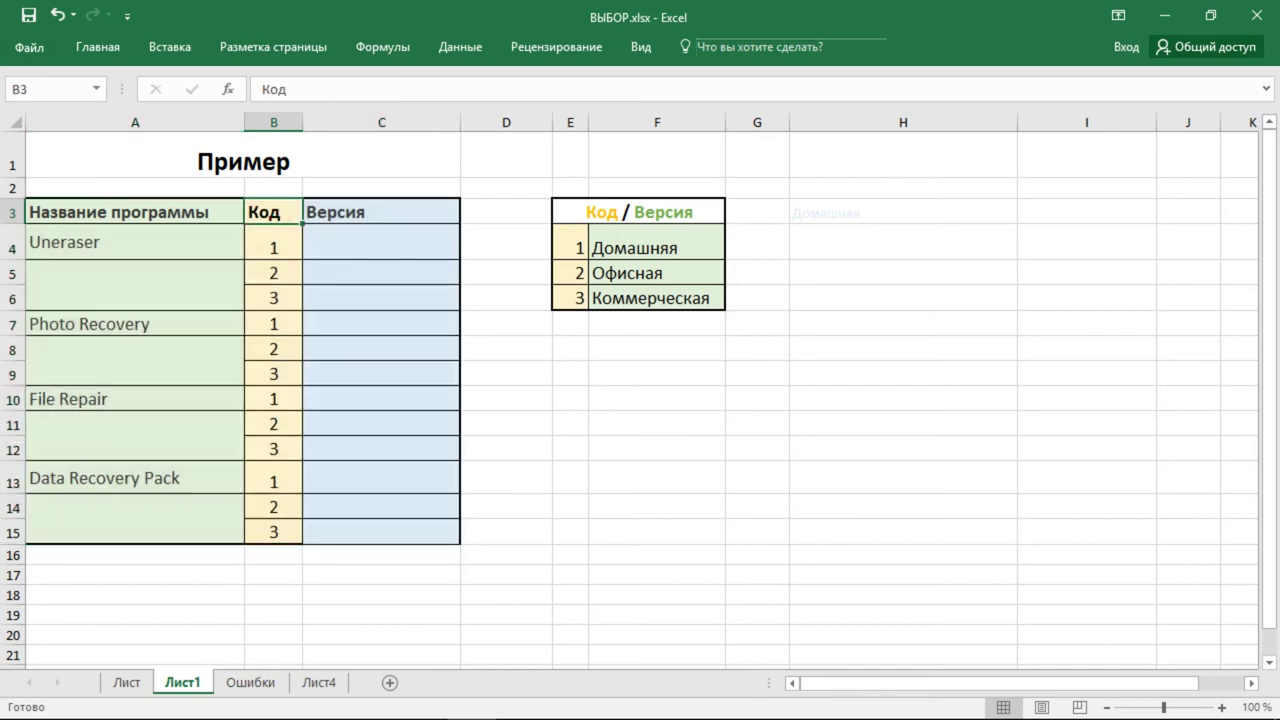
pyautogui.click(406, 211)
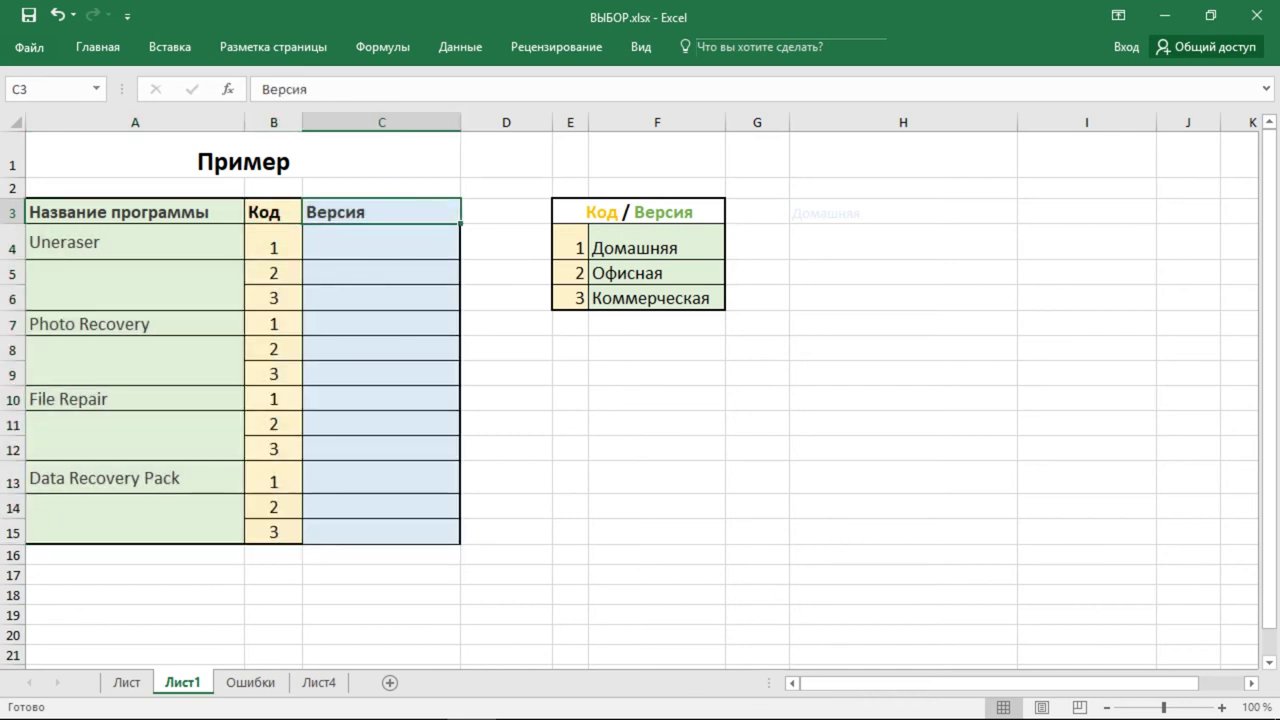
pyautogui.moveTo(570, 211)
pyautogui.mouseDown()
pyautogui.moveTo(657, 272)
pyautogui.moveTo(657, 297)
pyautogui.mouseUp()
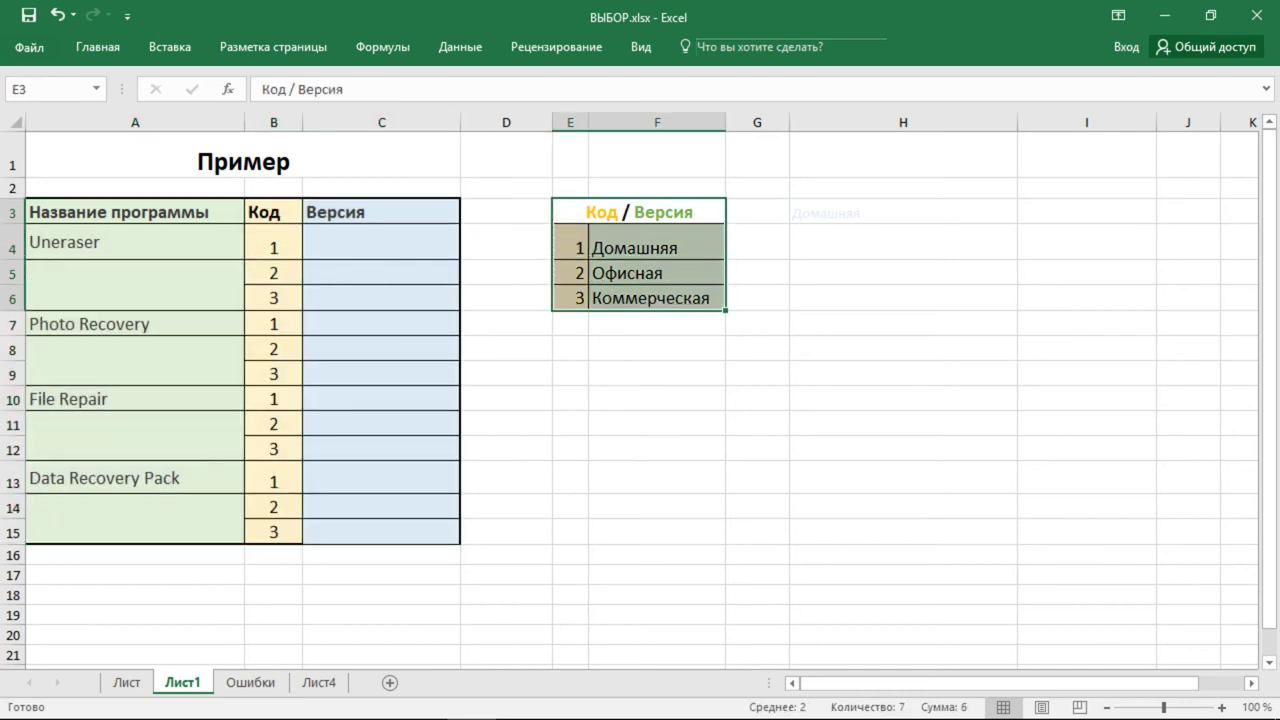
pyautogui.click(578, 247)
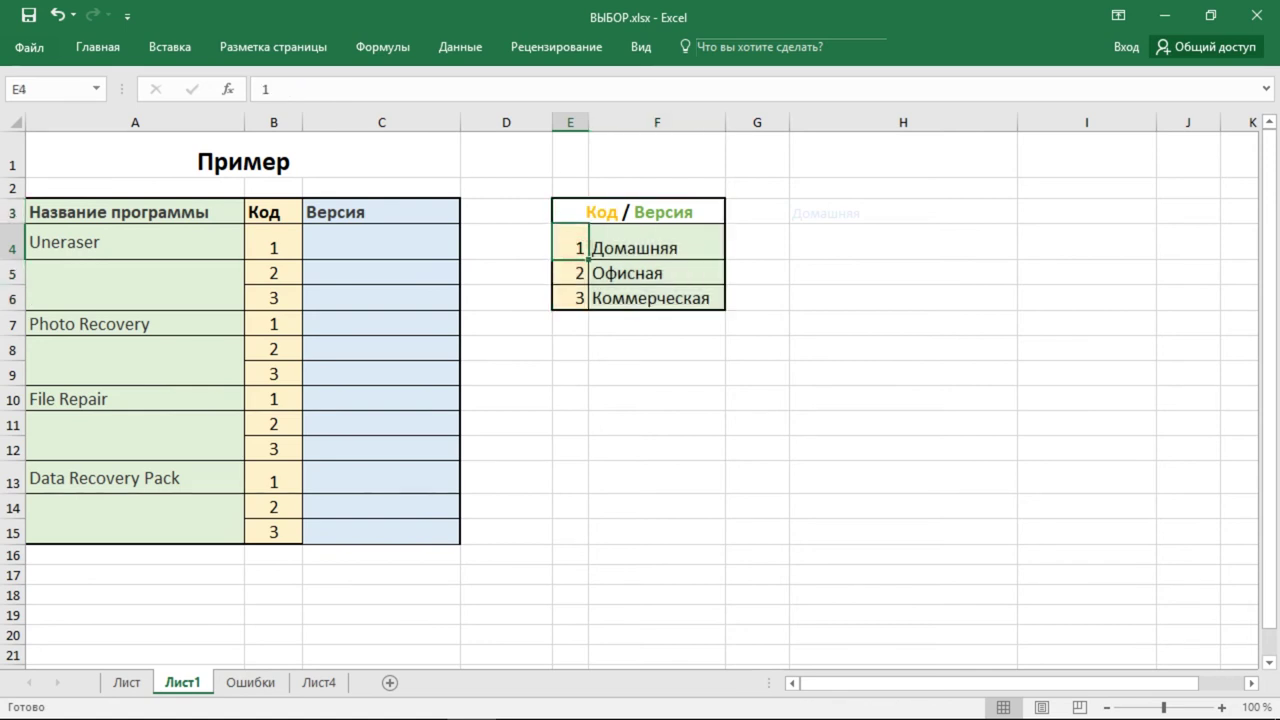
pyautogui.click(651, 253)
pyautogui.click(579, 272)
pyautogui.click(628, 273)
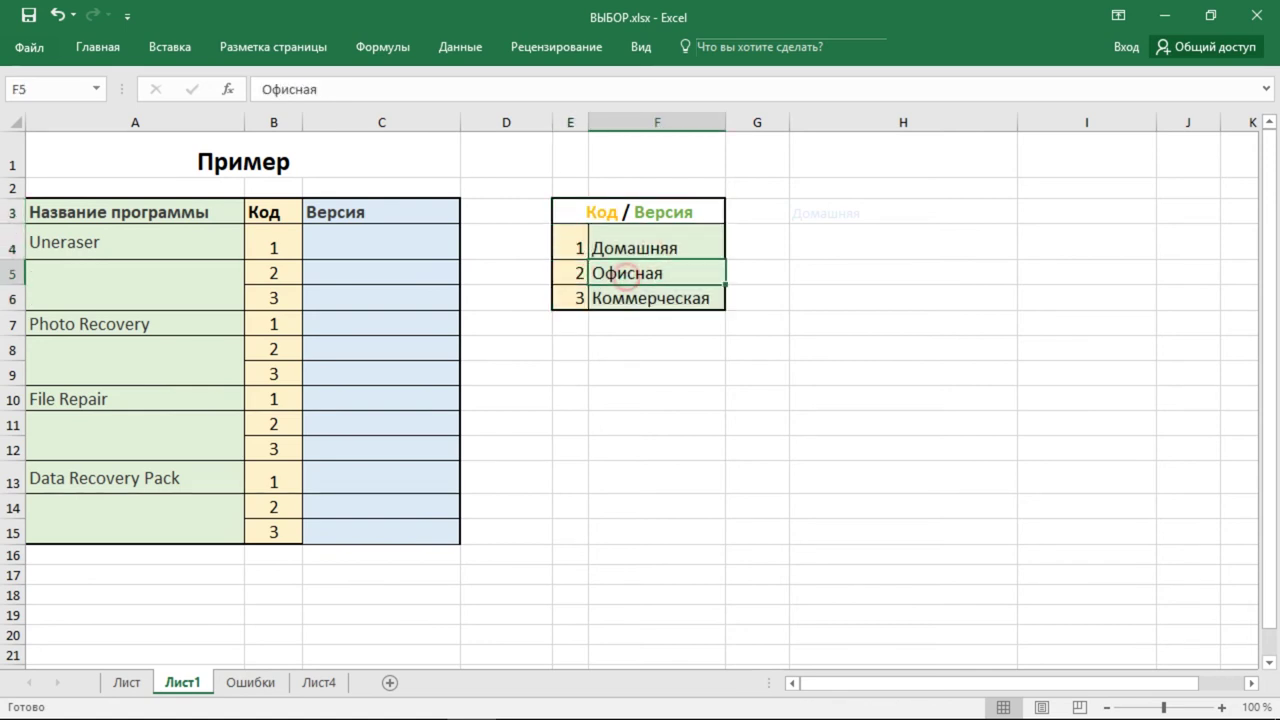
pyautogui.click(403, 240)
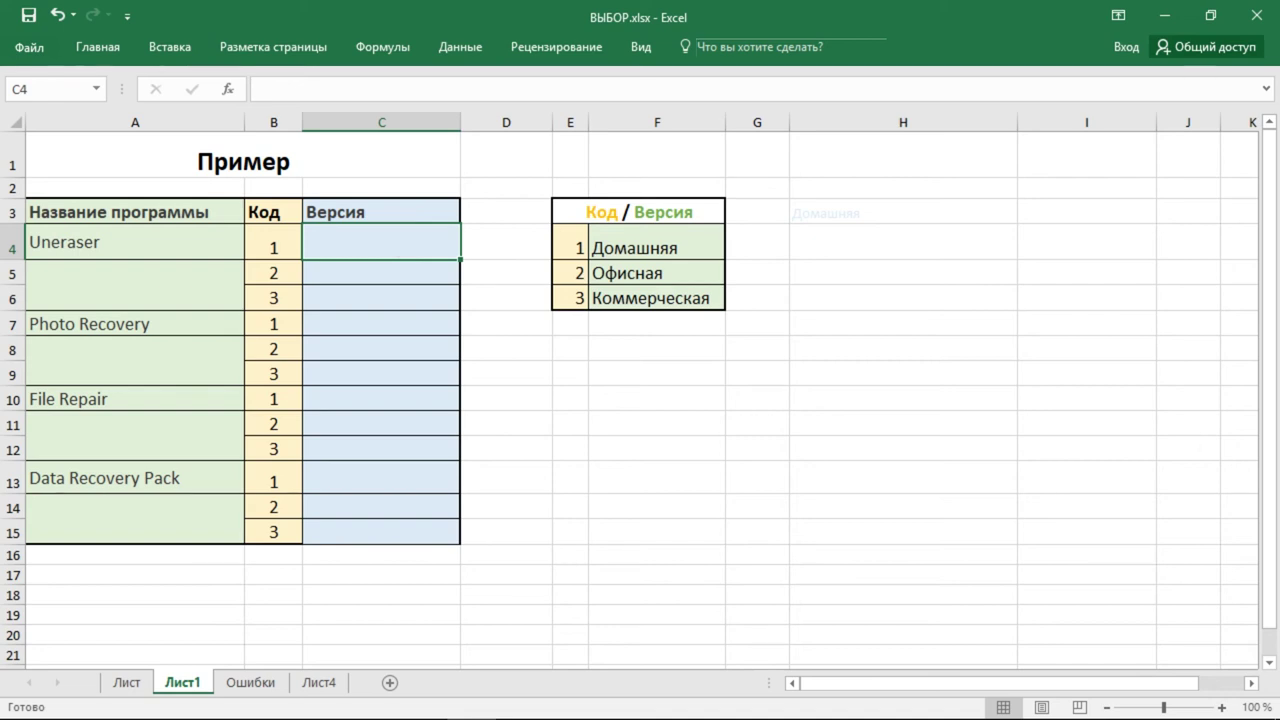
# - Build =ВЫБОР(B4;$F$4;$F$5;$F$6) in C4 with absolute version references, returning Домашняя
pyautogui.write('=в')
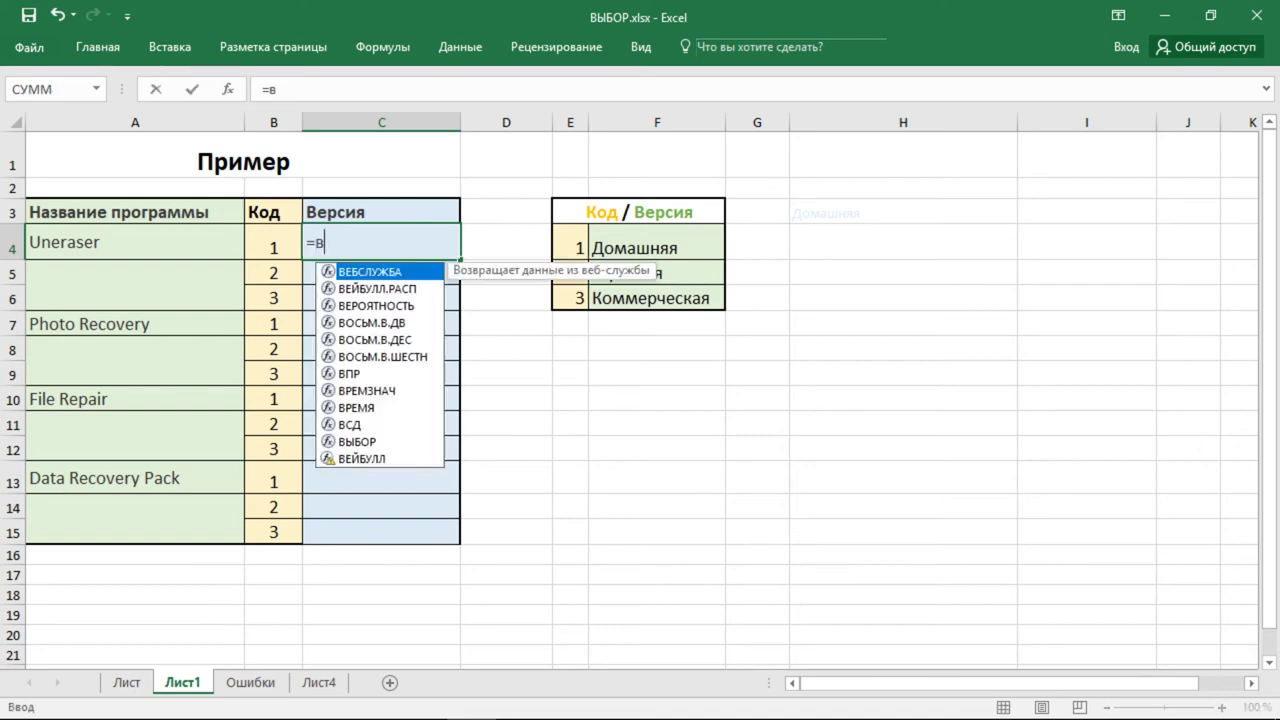
pyautogui.write('ы')
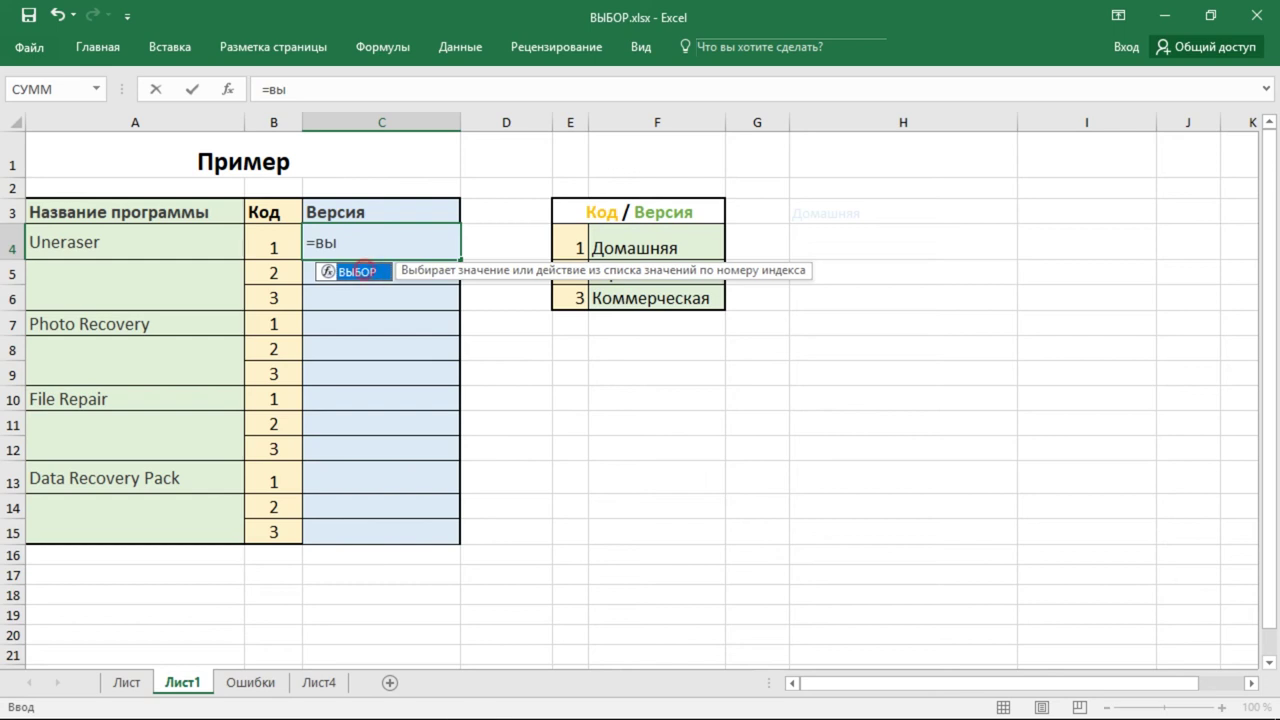
pyautogui.doubleClick(362, 271)
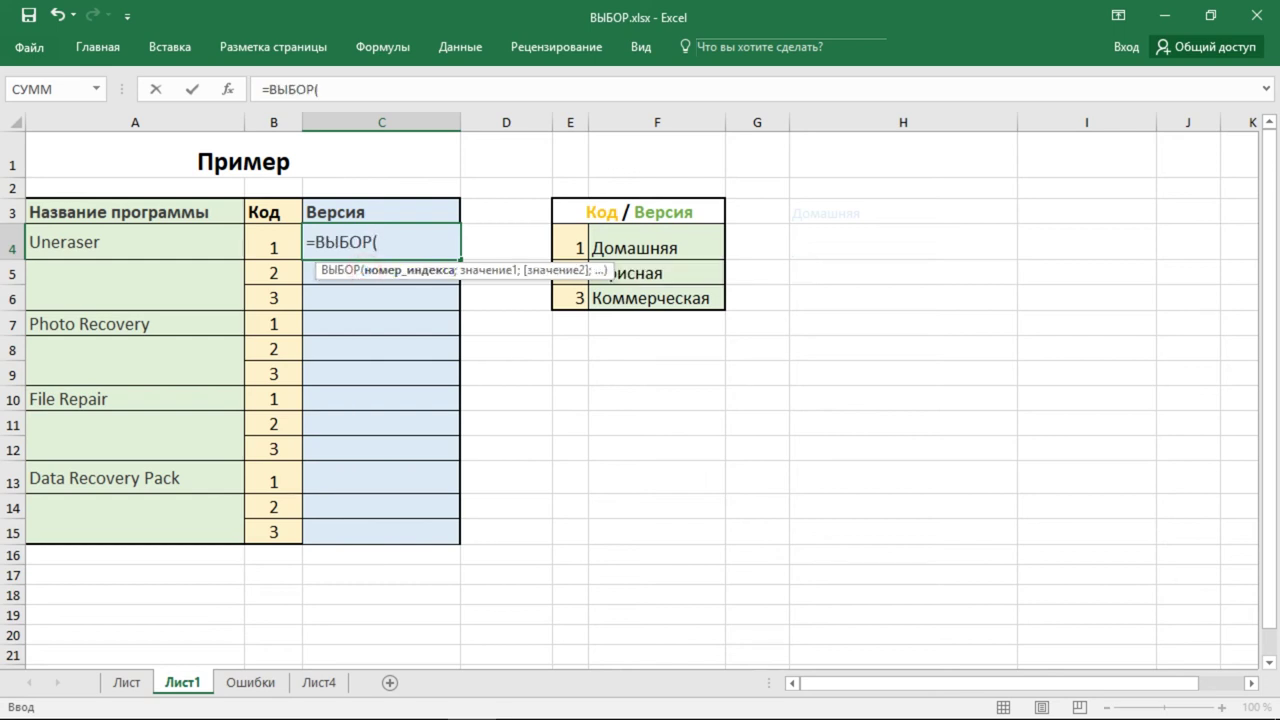
pyautogui.click(268, 245)
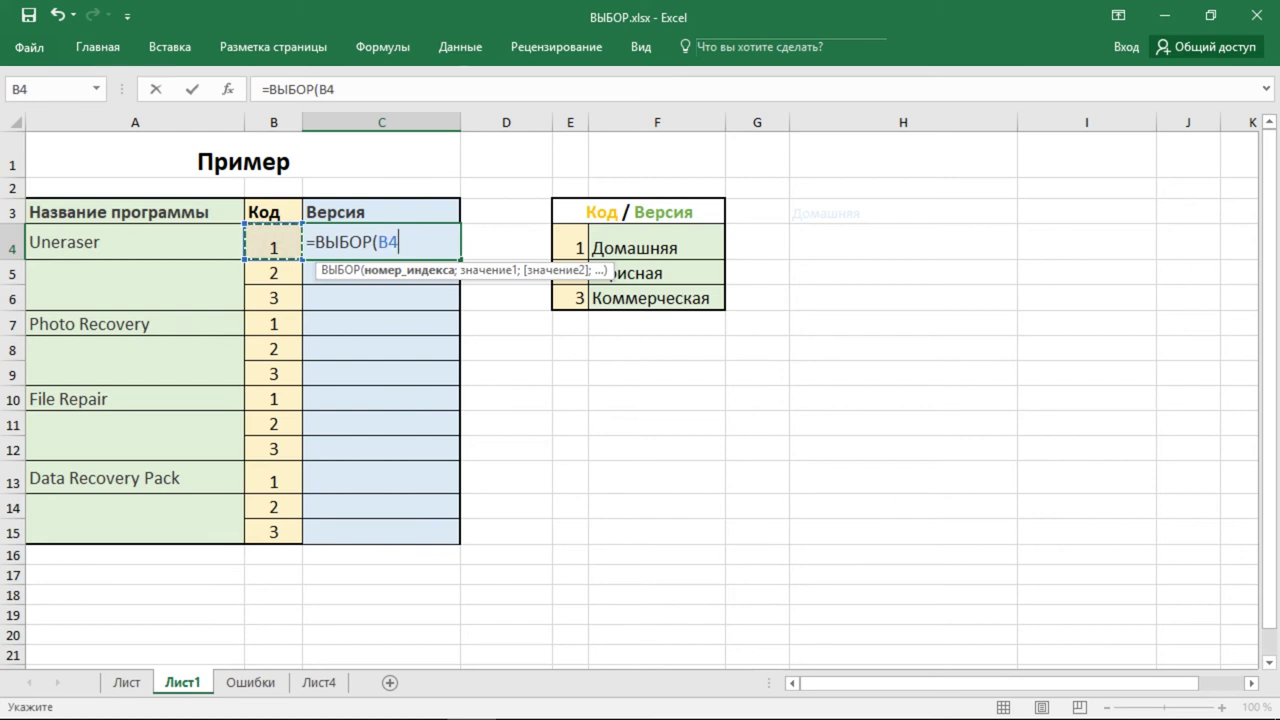
pyautogui.write(';')
pyautogui.click(686, 248)
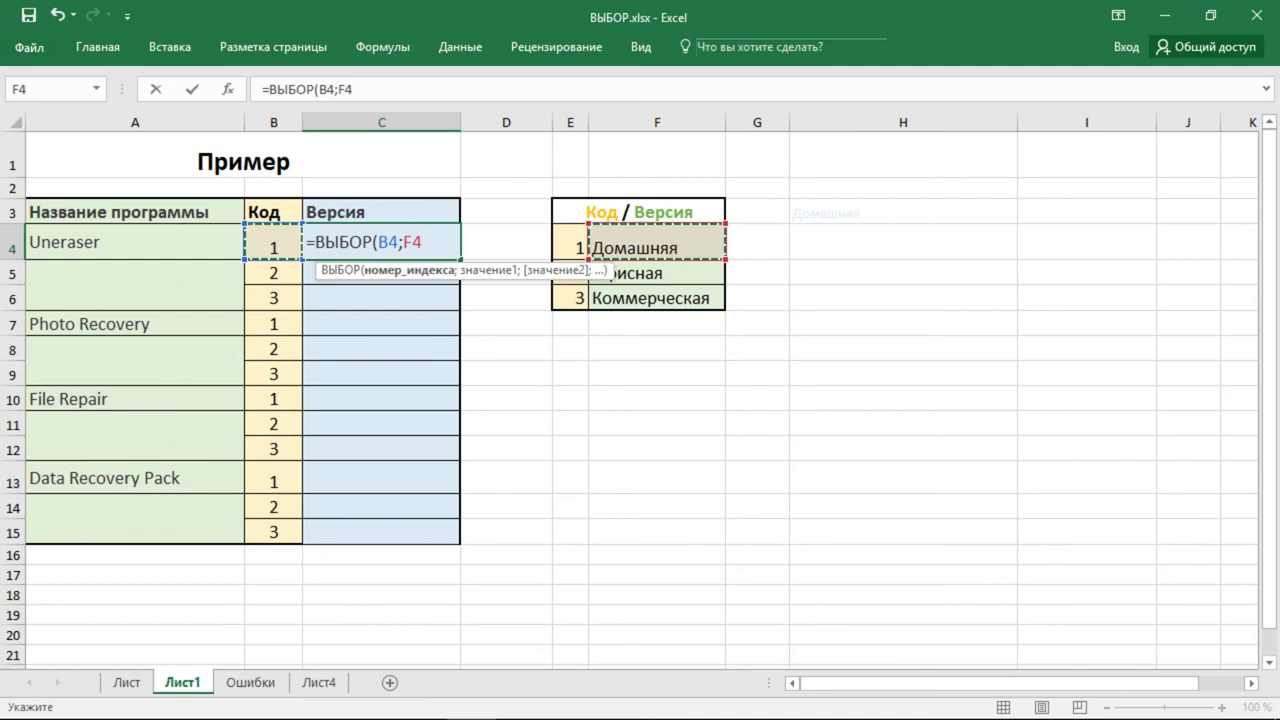
pyautogui.write(';')
pyautogui.click(683, 272)
pyautogui.write(';')
pyautogui.click(681, 298)
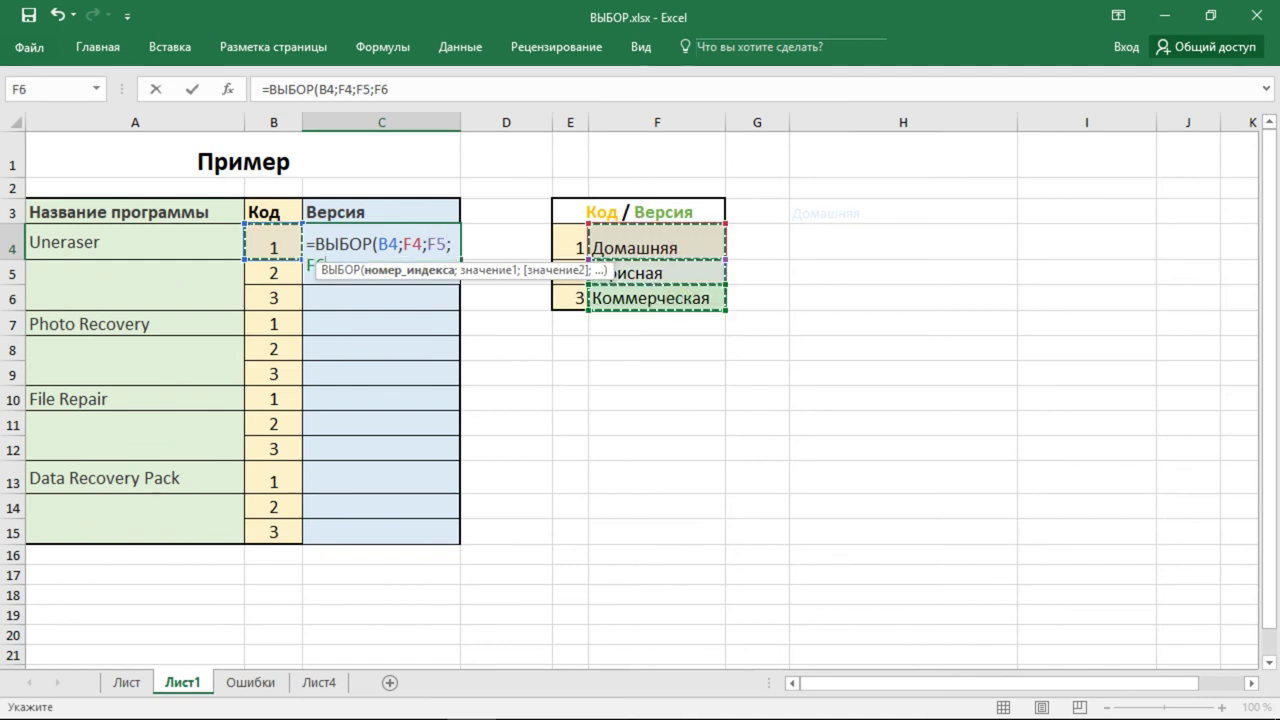
pyautogui.moveTo(403, 244); pyautogui.dragTo(451, 244)
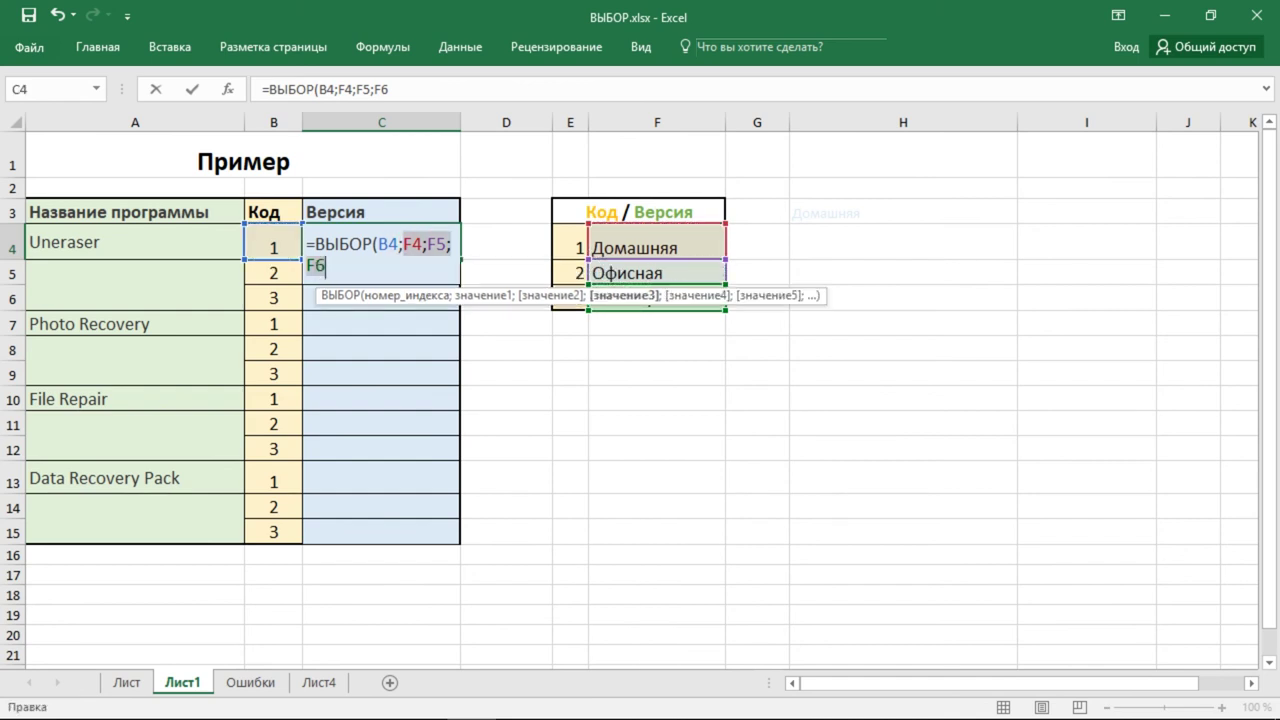
pyautogui.press('F4')
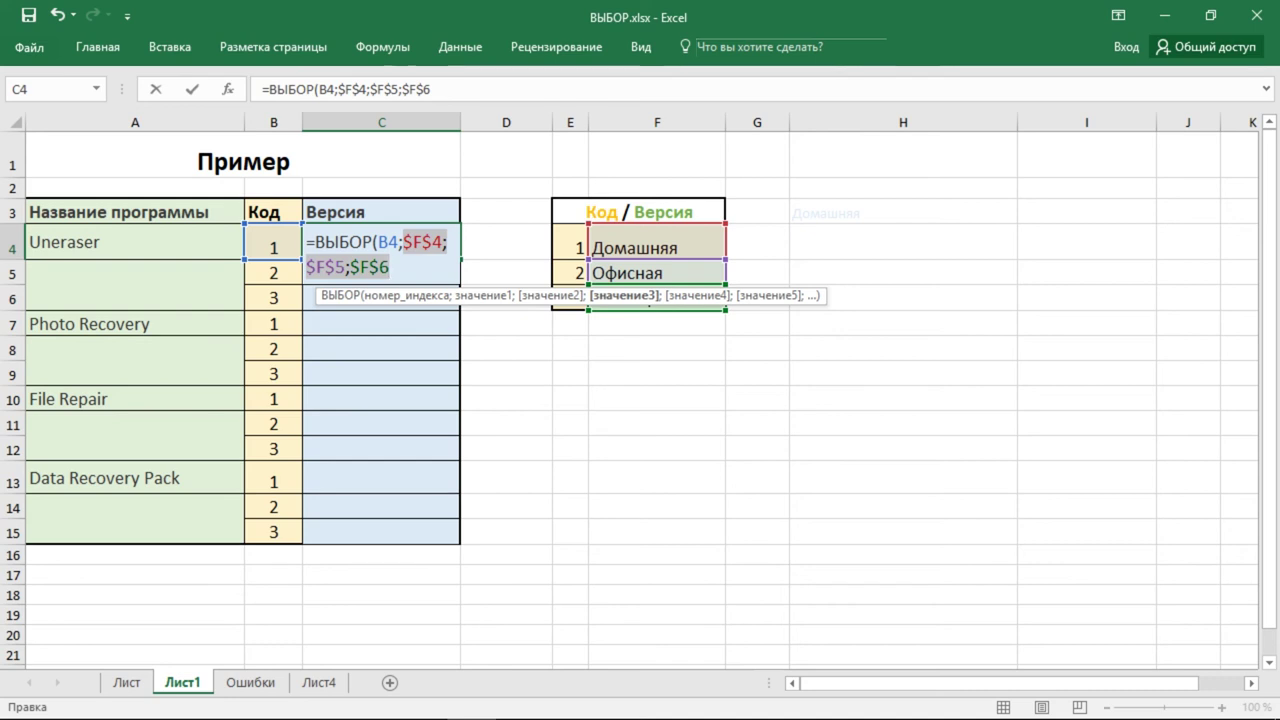
pyautogui.press('Return')
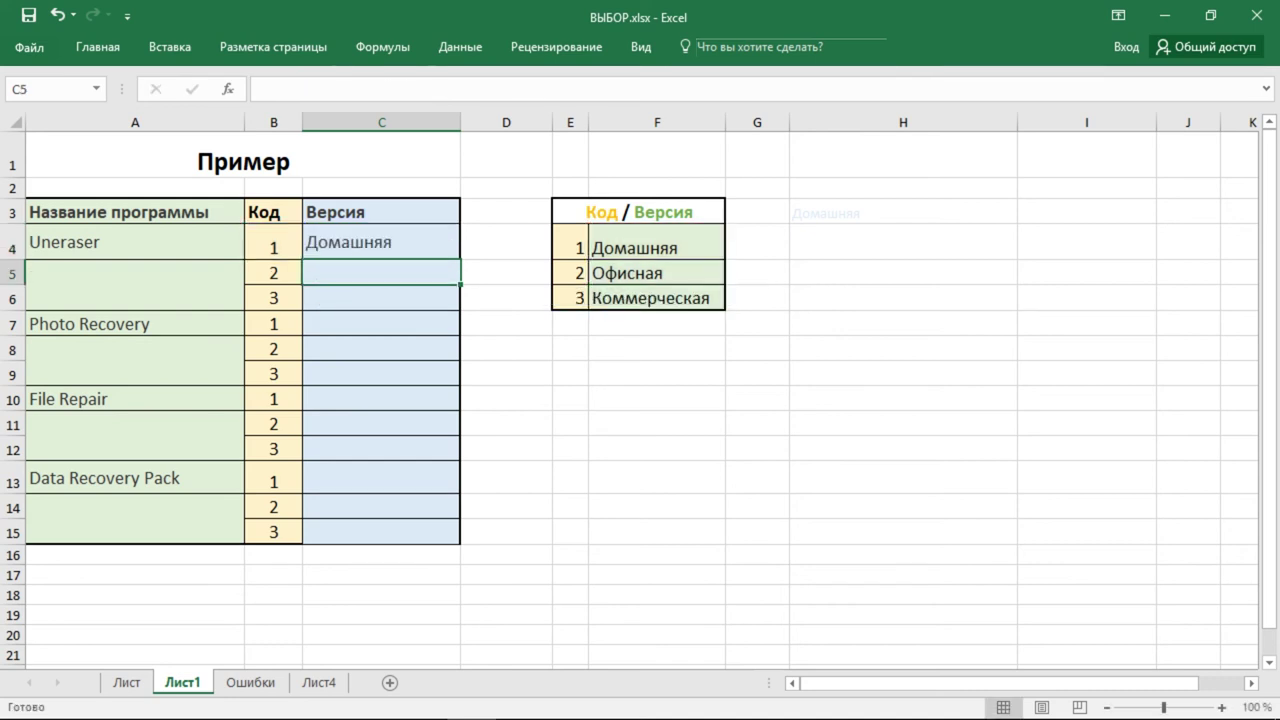
# - Fill C4's ВЫБОР formula down through C15 and check the copy in C5
pyautogui.click(437, 240)
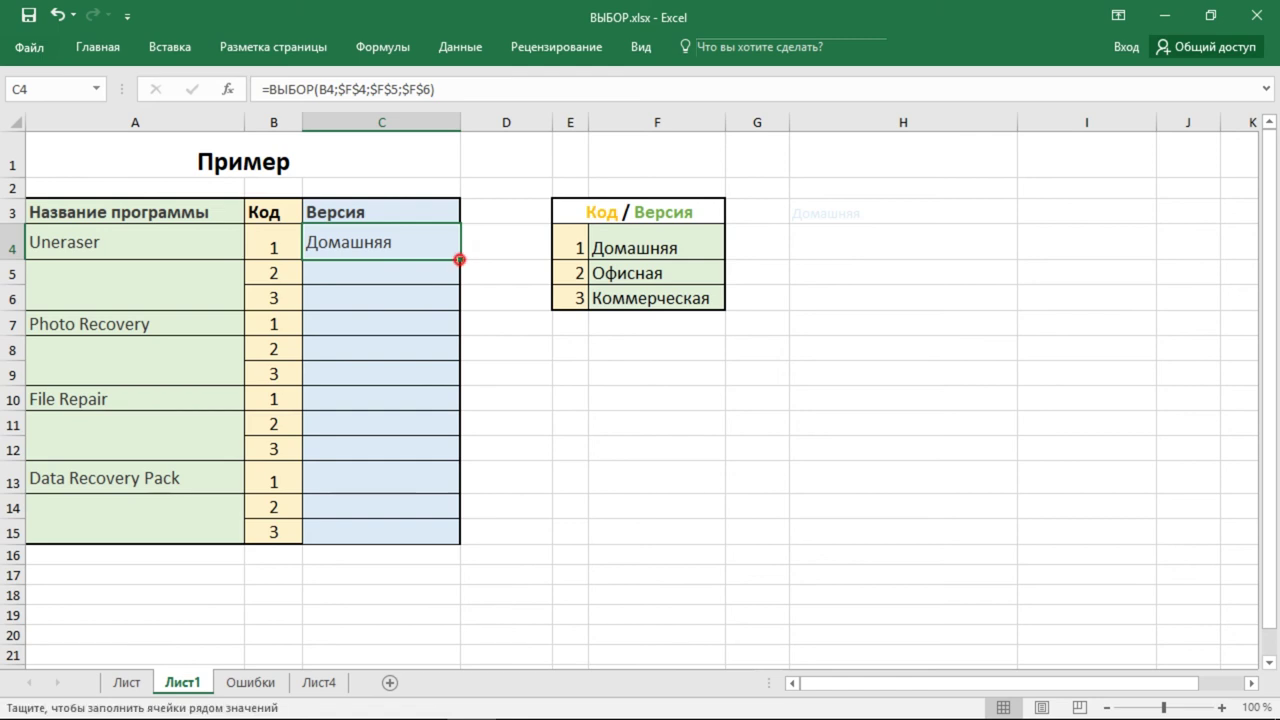
pyautogui.moveTo(459, 259); pyautogui.dragTo(459, 535)
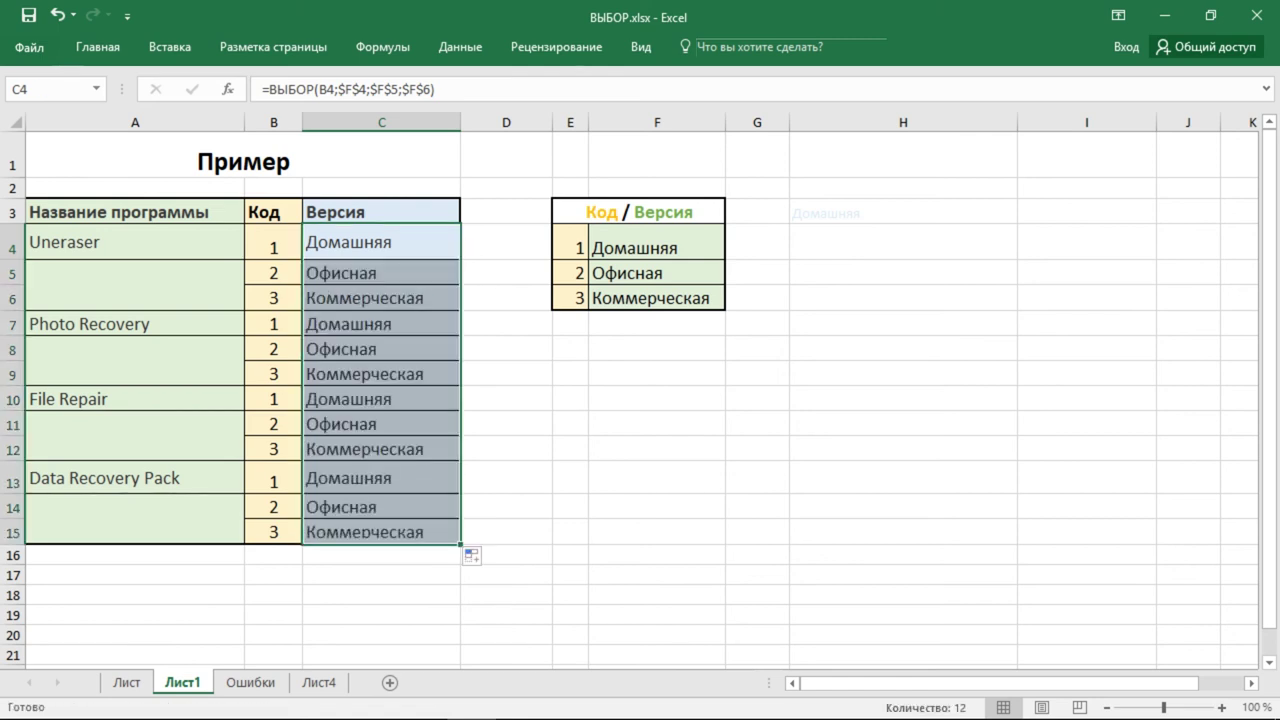
pyautogui.click(443, 271)
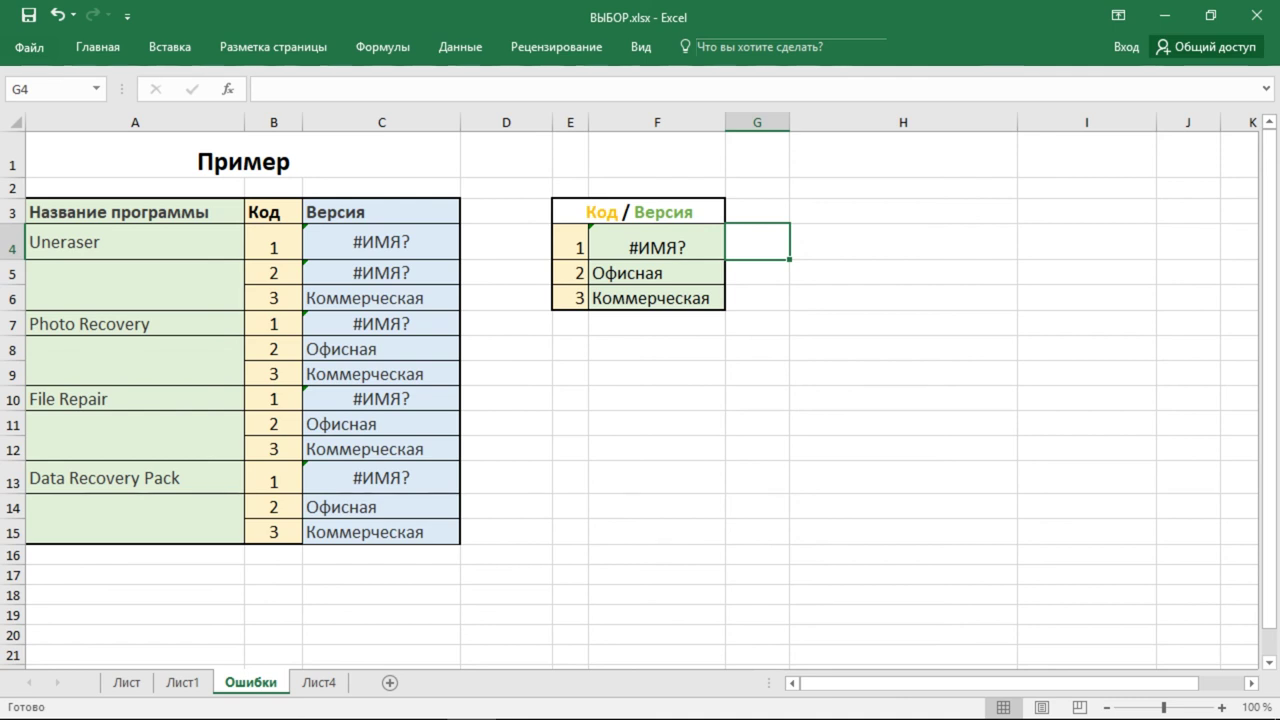
# - Remove the stray '=48*' prefix from F4 so it reads Домашняя
pyautogui.click(423, 243)
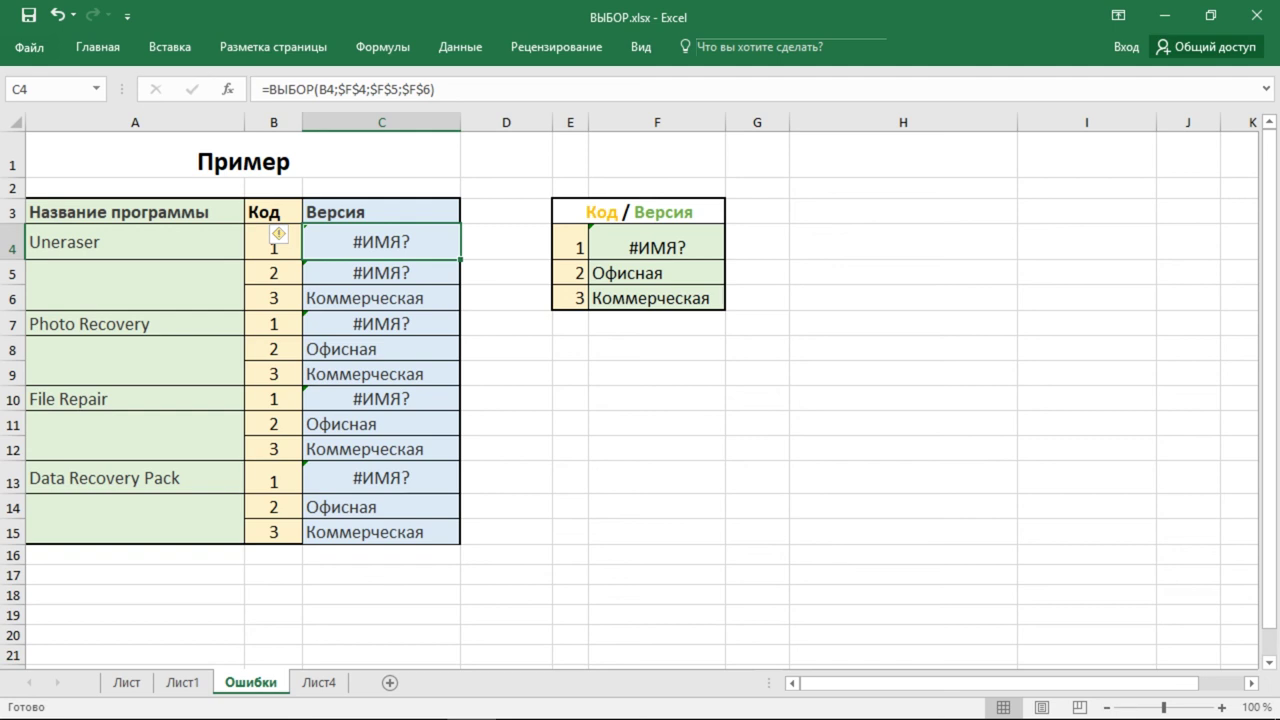
pyautogui.click(697, 247)
pyautogui.moveTo(262, 89); pyautogui.dragTo(290, 89)
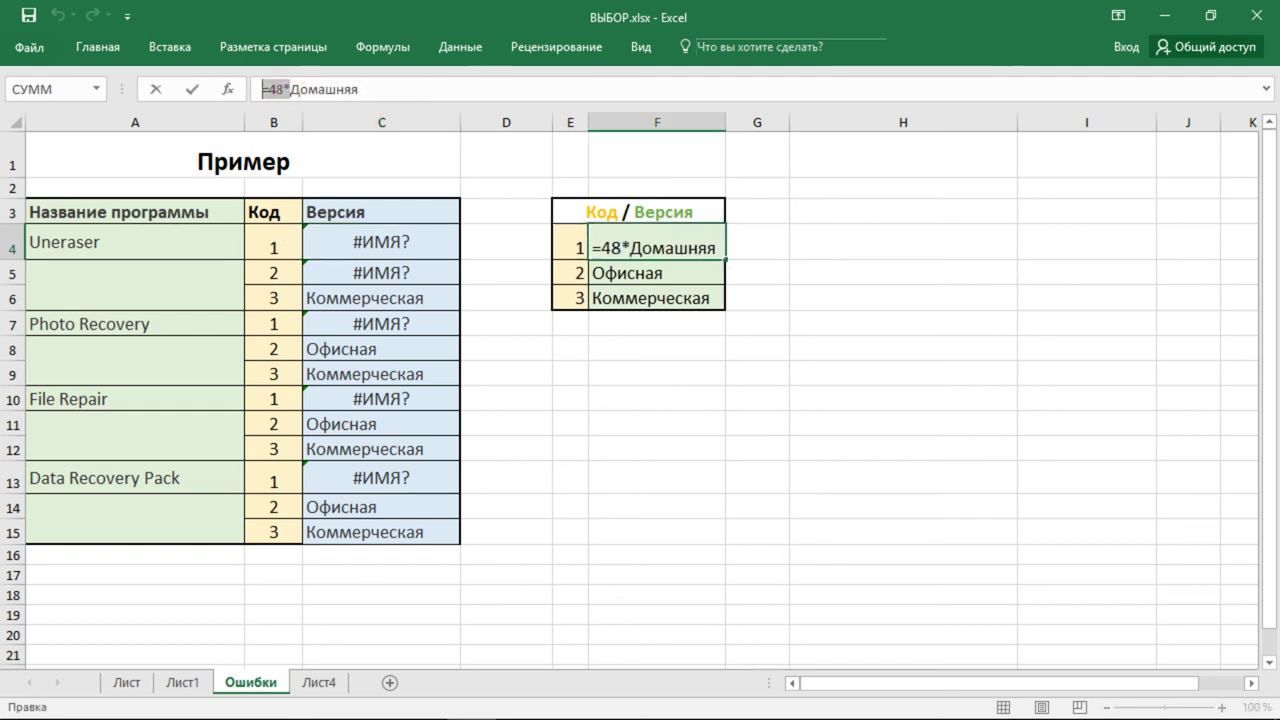
pyautogui.press('Delete')
pyautogui.press('Return')
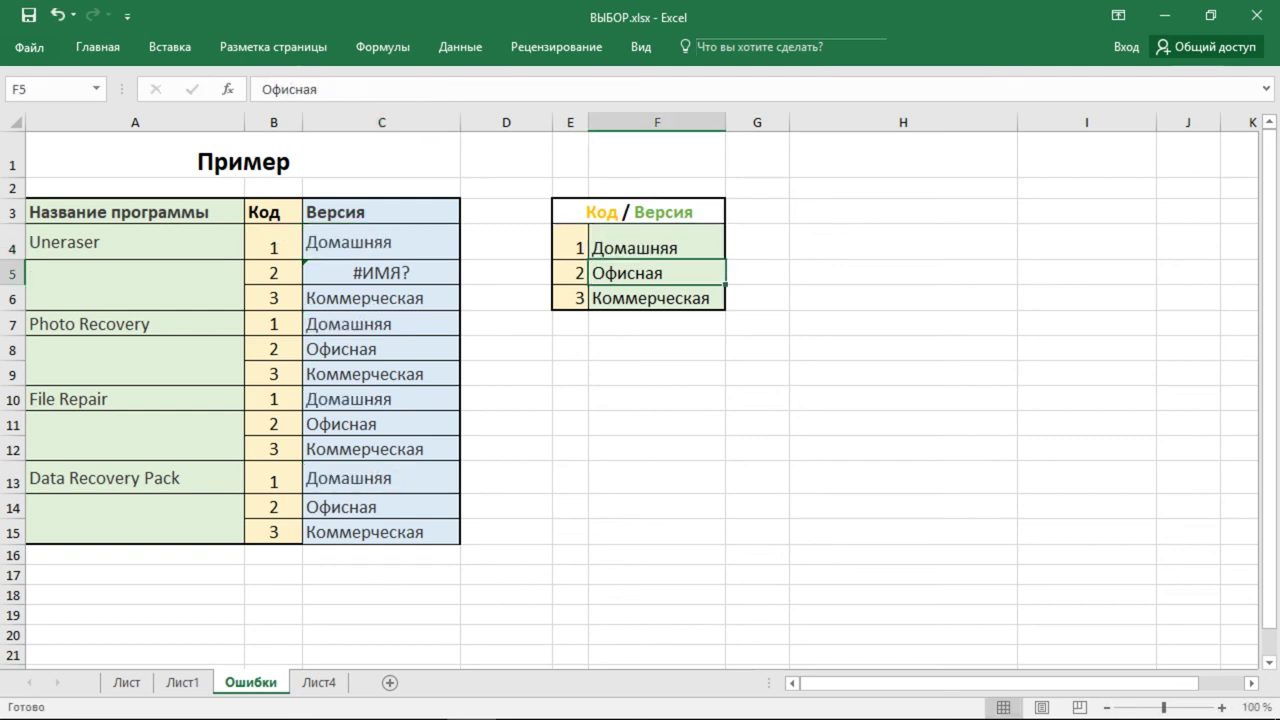
# - Correct the misspelled ВБОР to ВЫБОР in C5's formula
pyautogui.click(420, 272)
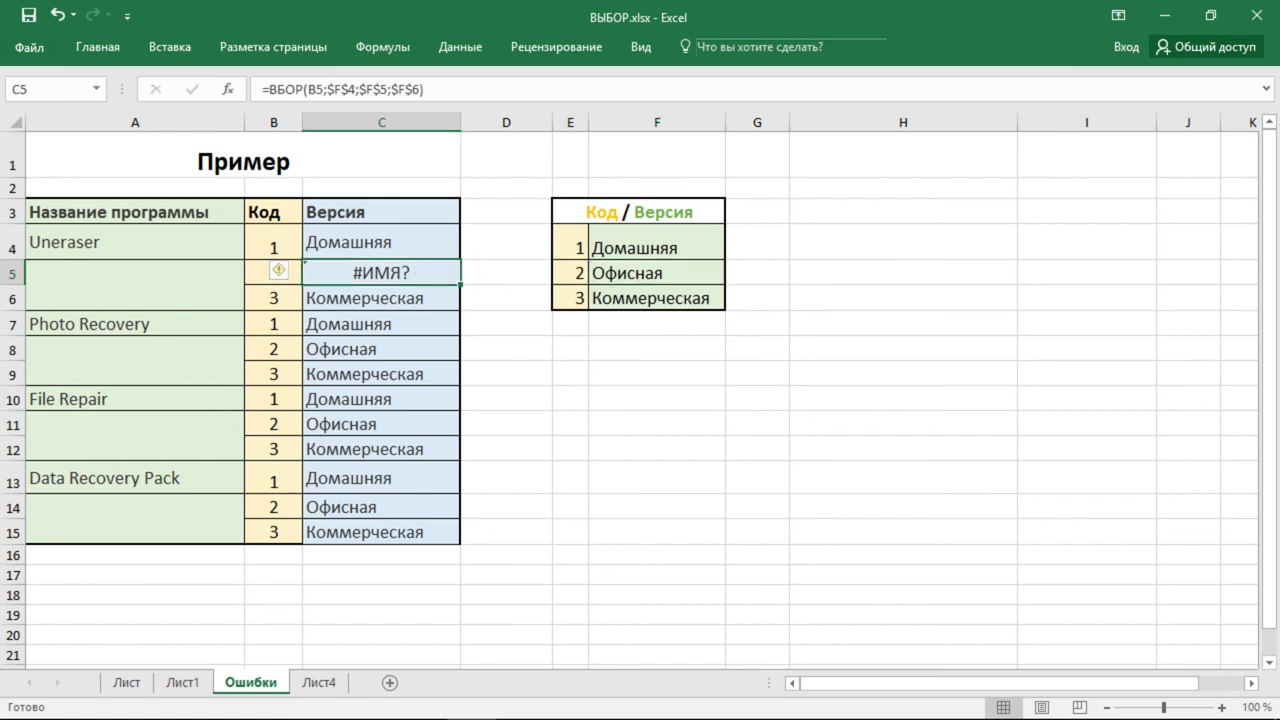
pyautogui.click(272, 89)
pyautogui.write('Ы')
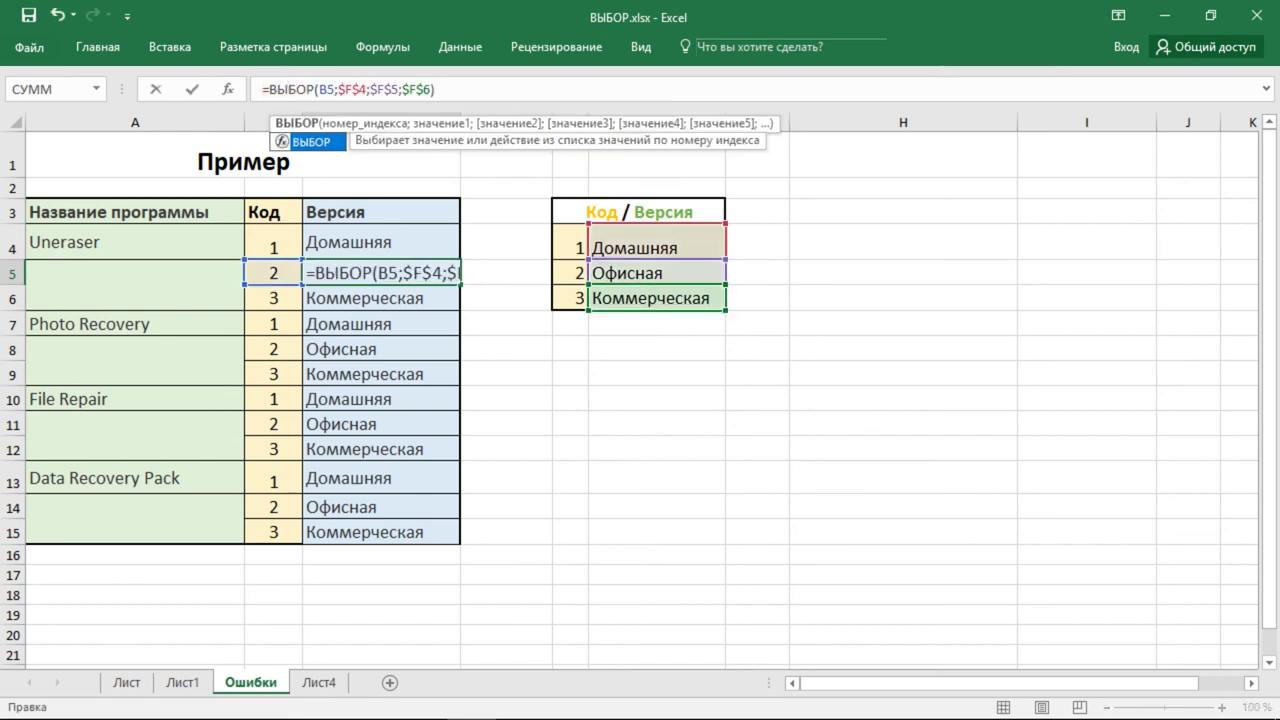
pyautogui.press('Return')
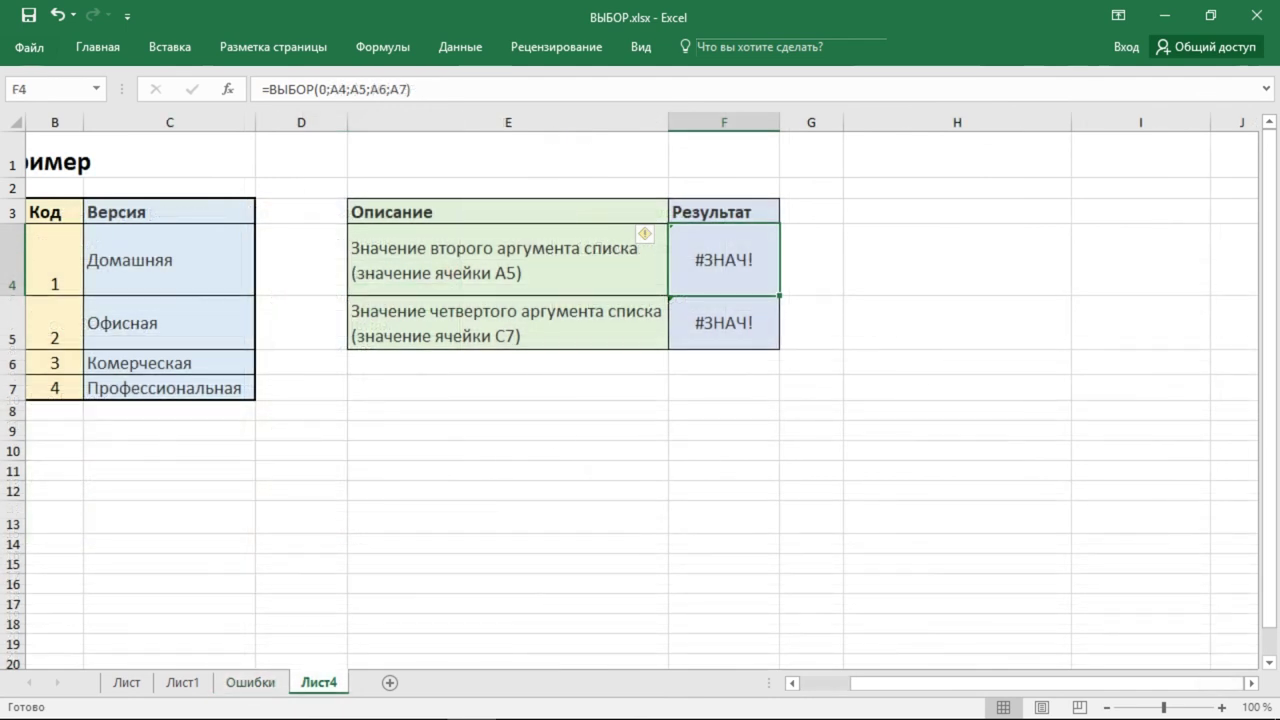
# - Change F4's ВЫБОР index from 0 to 1 so it returns Uneraser
pyautogui.click(324, 89)
pyautogui.click(722, 329)
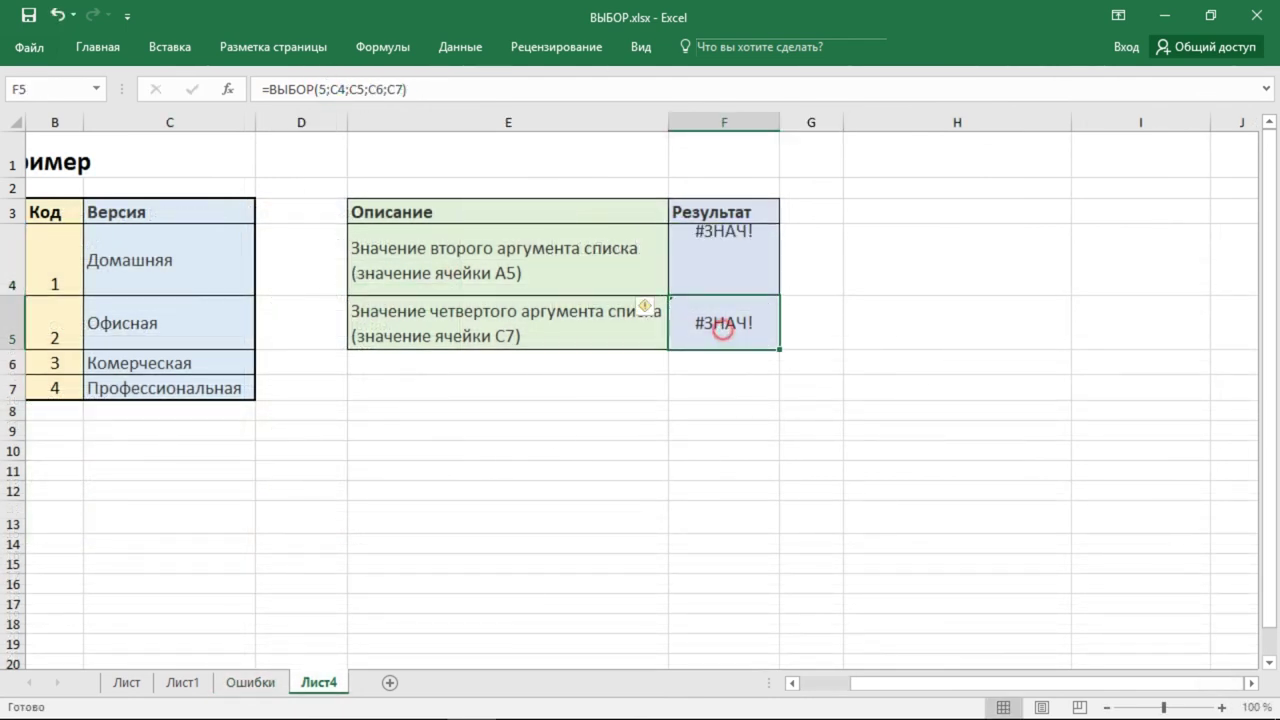
pyautogui.click(326, 89)
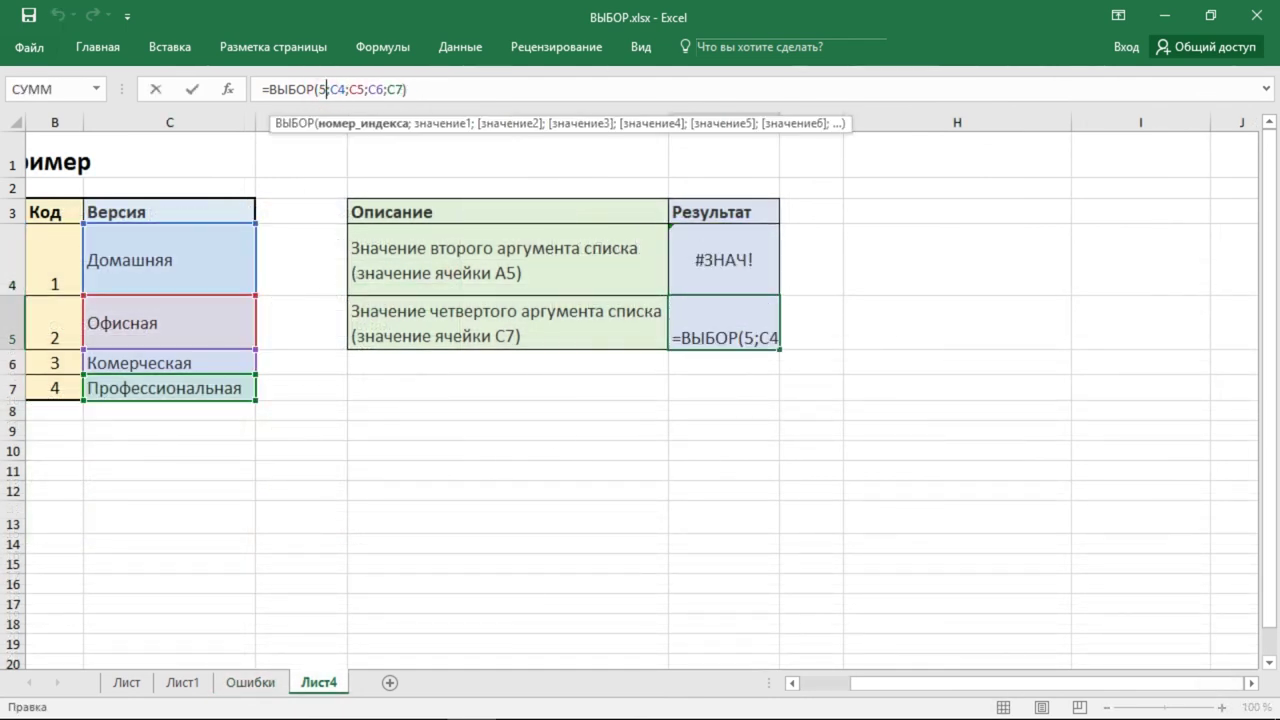
pyautogui.click(722, 268)
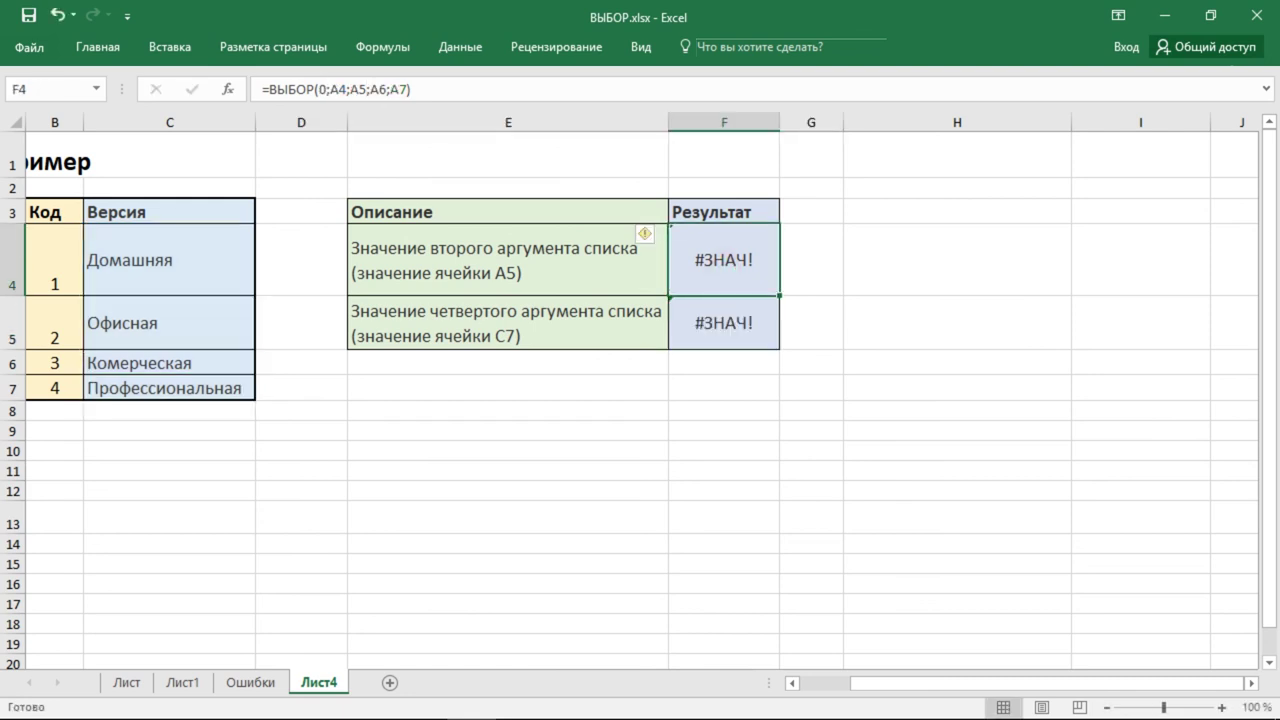
pyautogui.doubleClick(322, 89)
pyautogui.write('1')
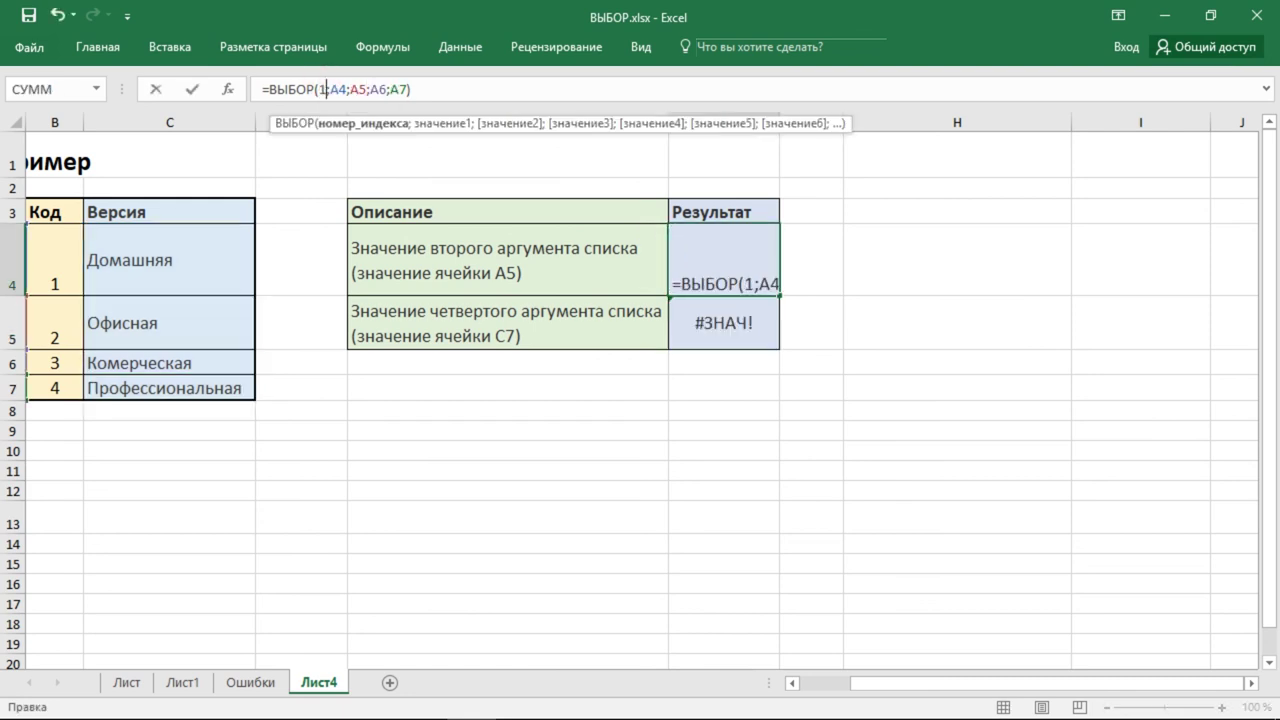
pyautogui.press('Return')
# - Change F5's ВЫБОР index from 5 to 2 so it returns Офисная
pyautogui.click(724, 325)
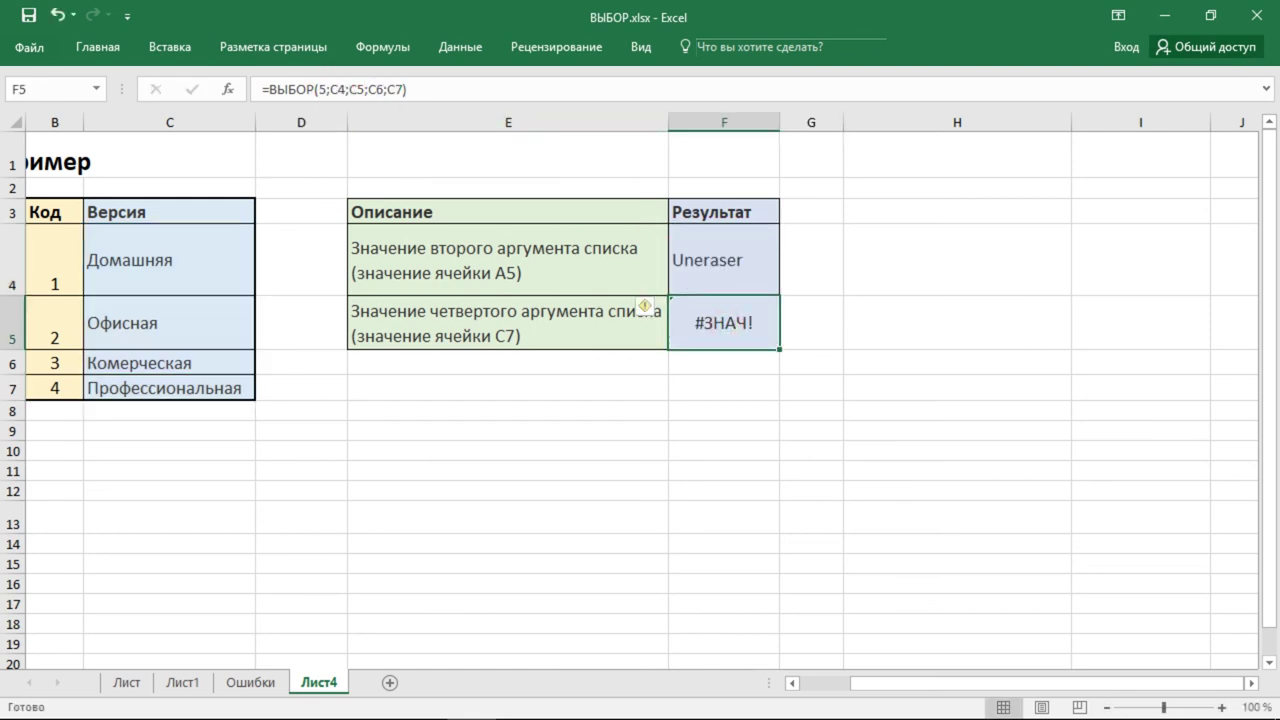
pyautogui.click(710, 330)
pyautogui.click(322, 89)
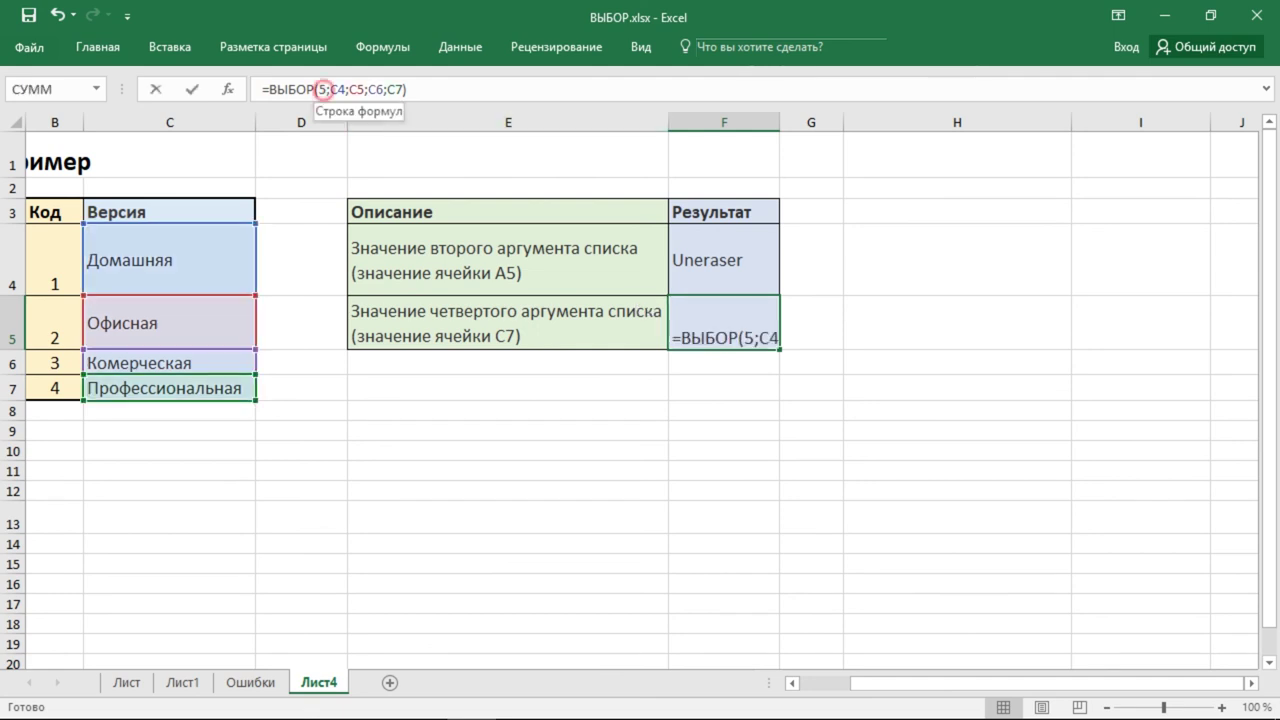
pyautogui.press('BackSpace')
pyautogui.write('2')
pyautogui.press('Return')
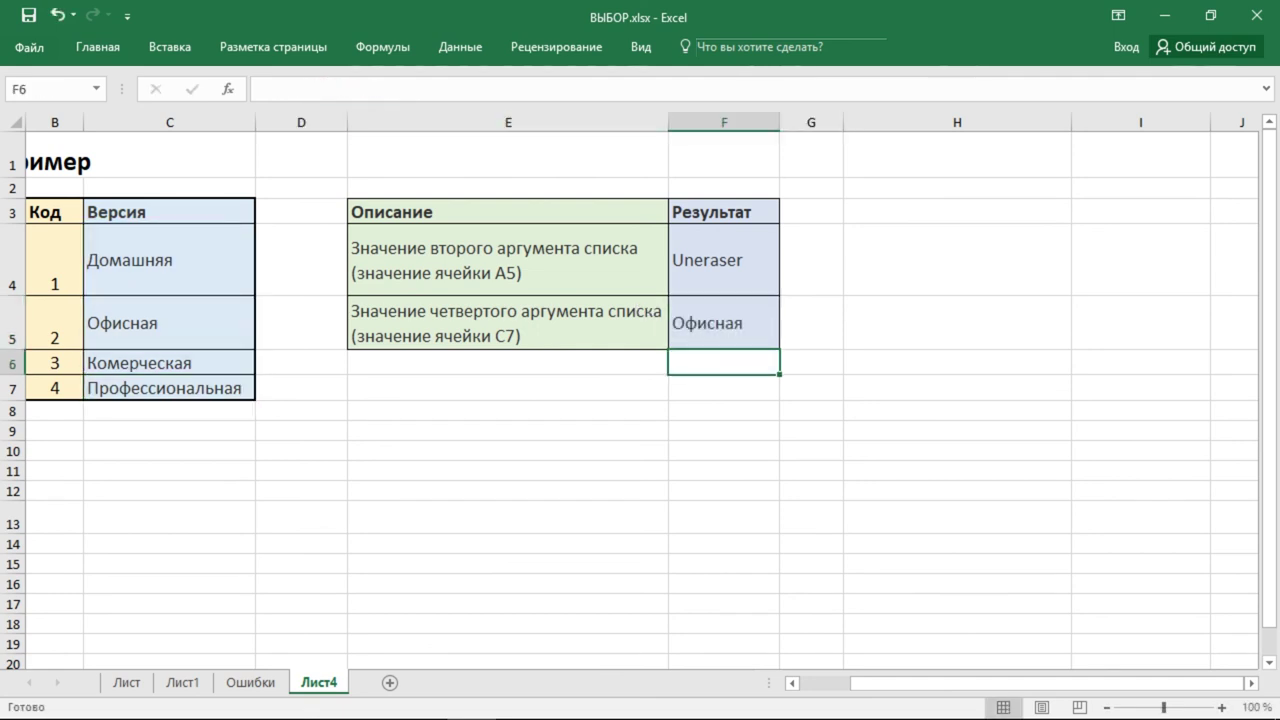
pyautogui.click(819, 324)
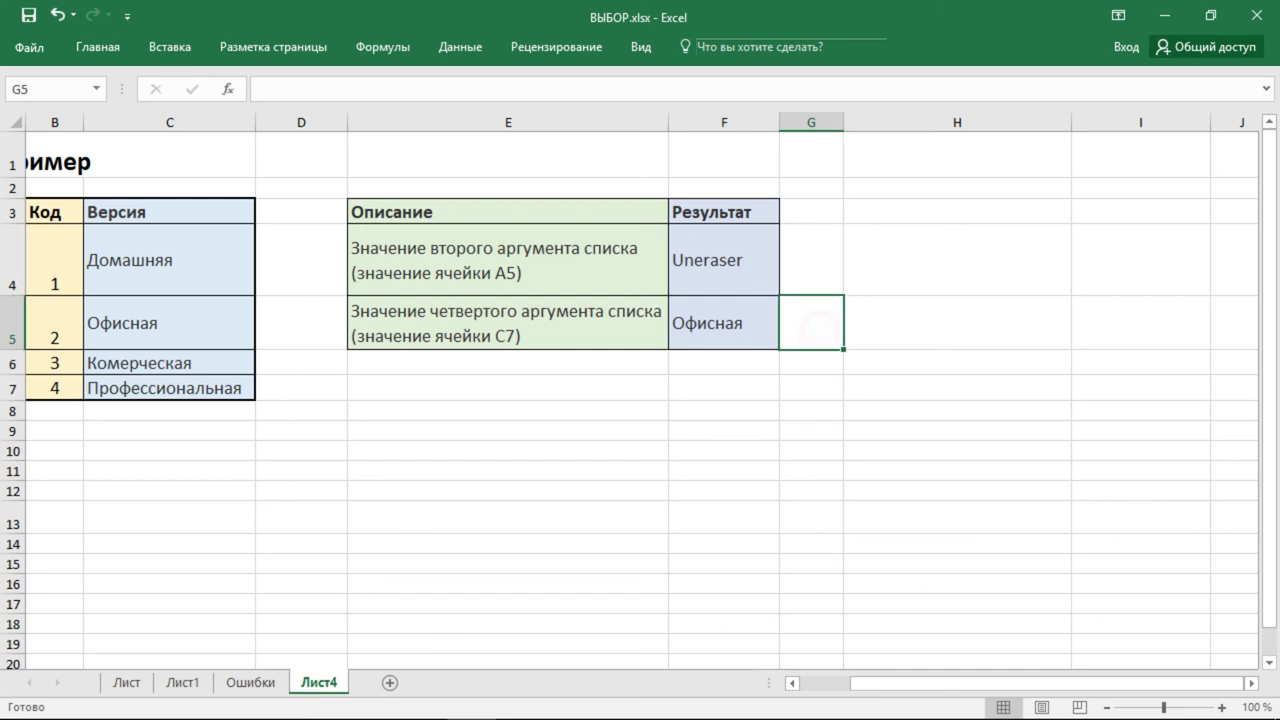